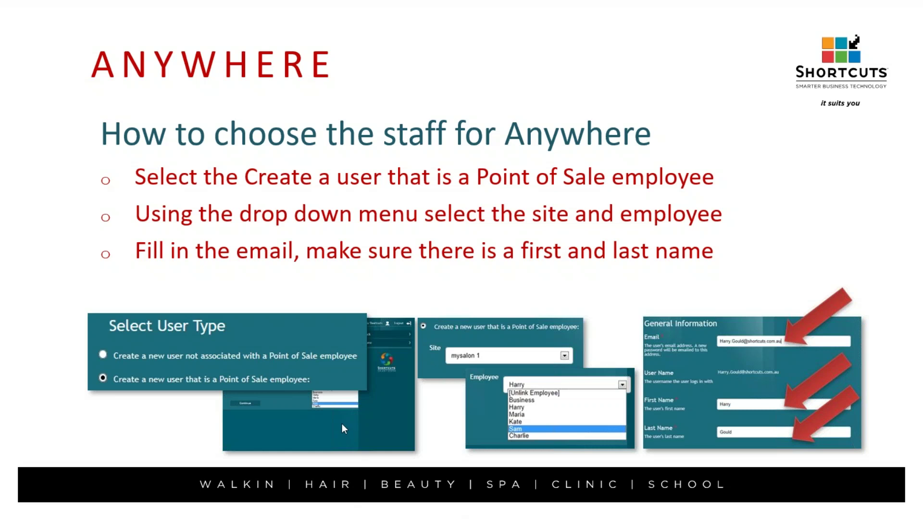
# End the PowerPoint slideshow on slide 6 and switch to the Shortcuts Customer Console browser window
pyautogui.press('Escape')
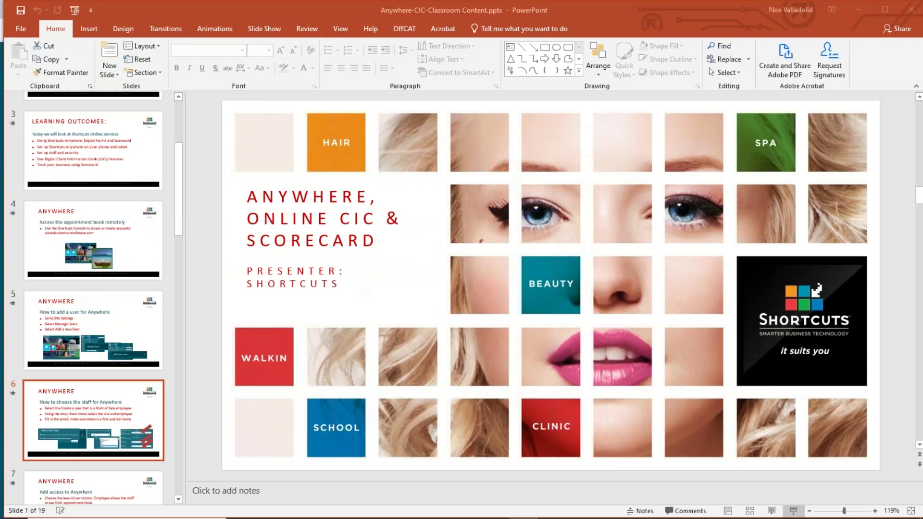
pyautogui.moveTo(383, 510)
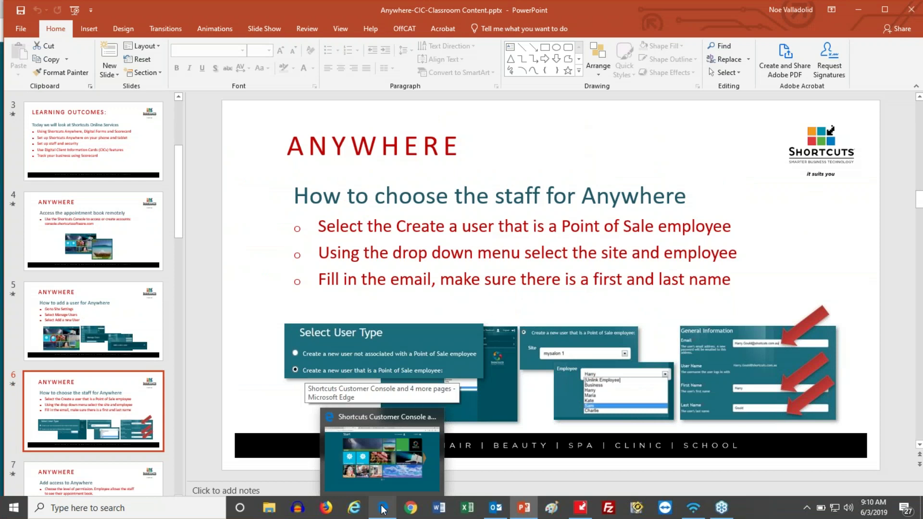
pyautogui.click(383, 509)
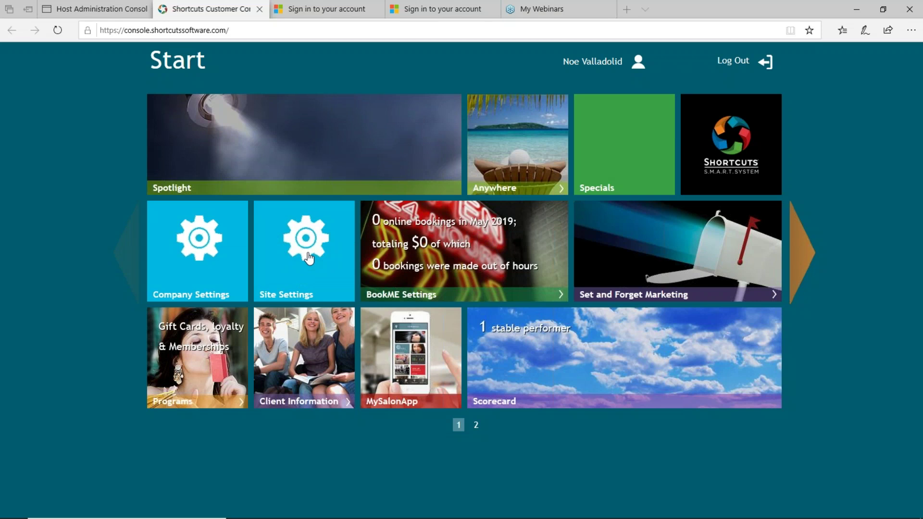
# Open the Site Settings for Emme Hair and head to the site's user list
pyautogui.click(309, 259)
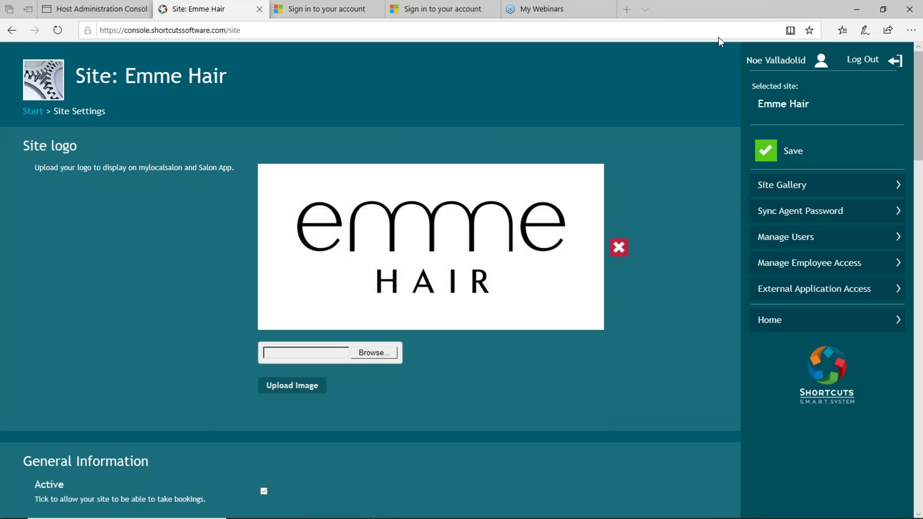
pyautogui.click(799, 238)
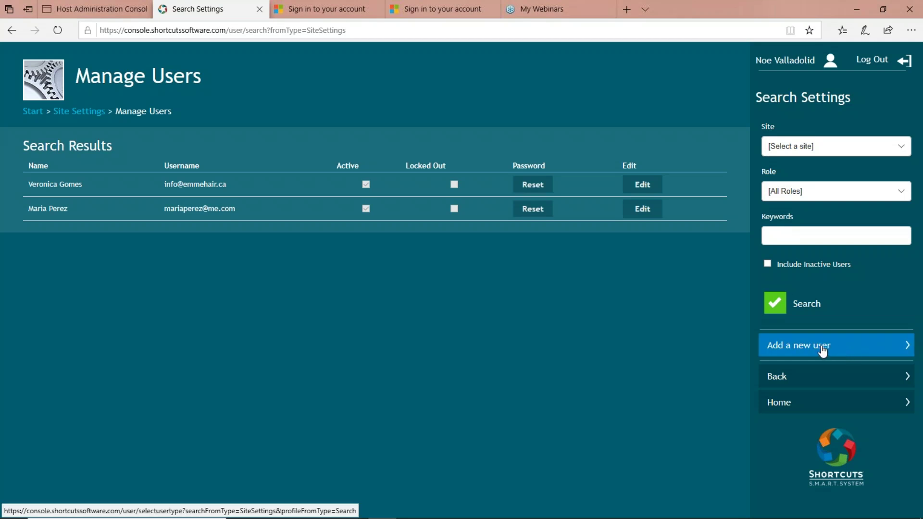
# Start a new user profile from Manage Users, reaching the user-type choice
pyautogui.click(821, 347)
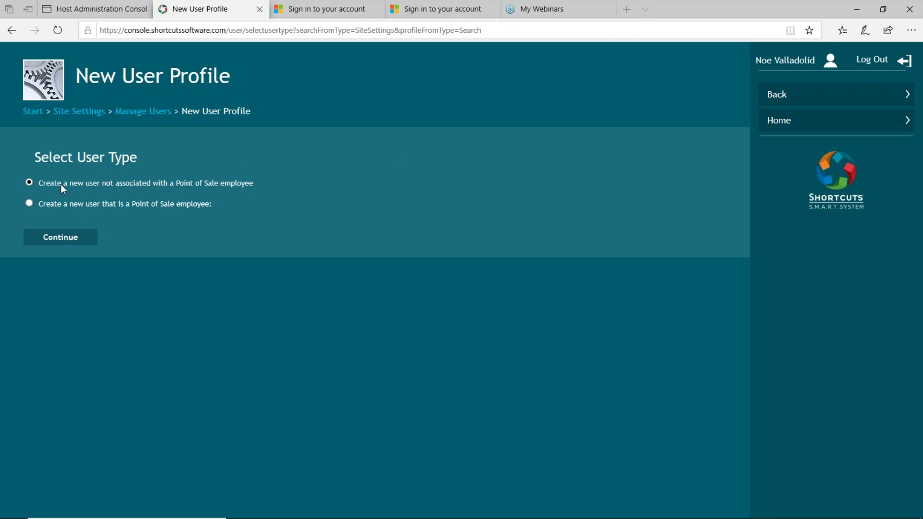
pyautogui.click(29, 182)
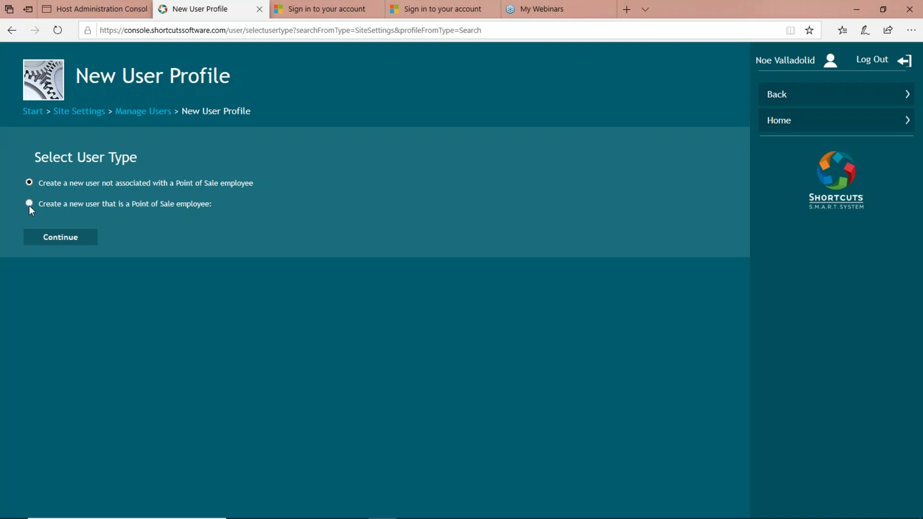
# Make the new user a Point of Sale employee with site Emme Hair and employee Shortcuts, then continue
pyautogui.click(29, 203)
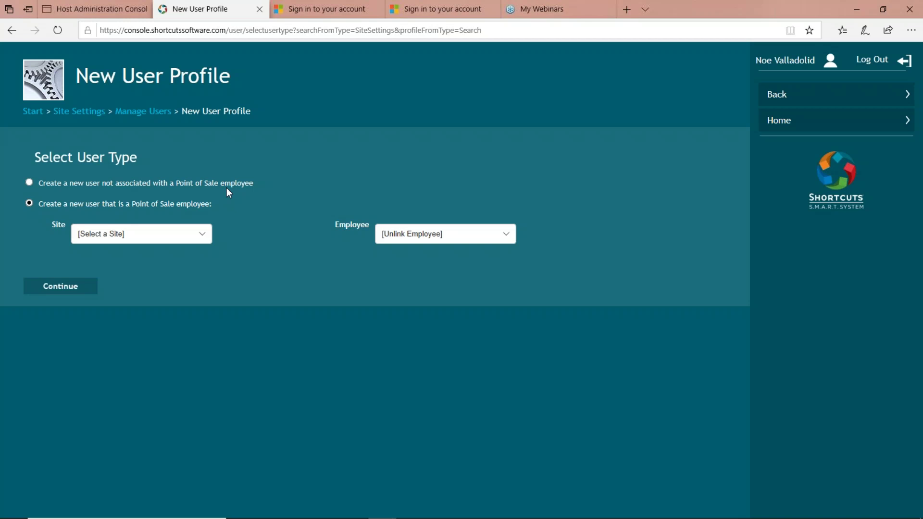
pyautogui.click(203, 235)
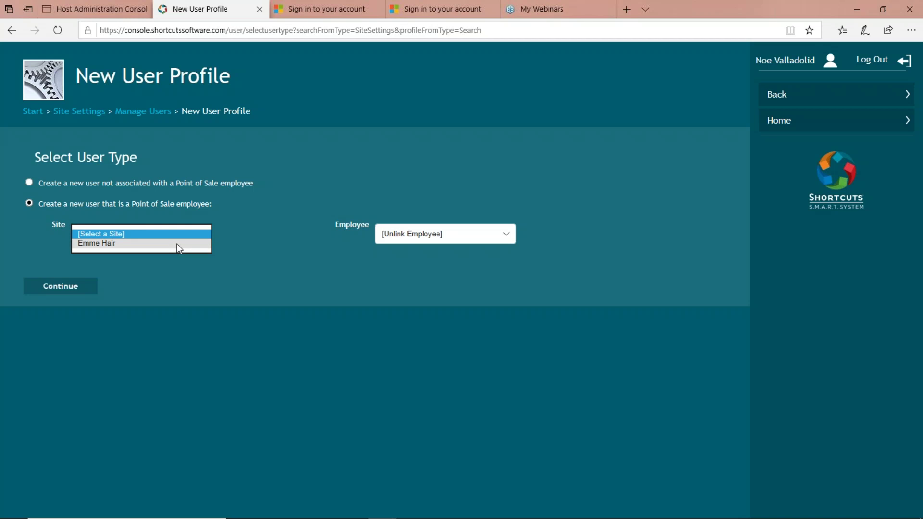
pyautogui.click(92, 245)
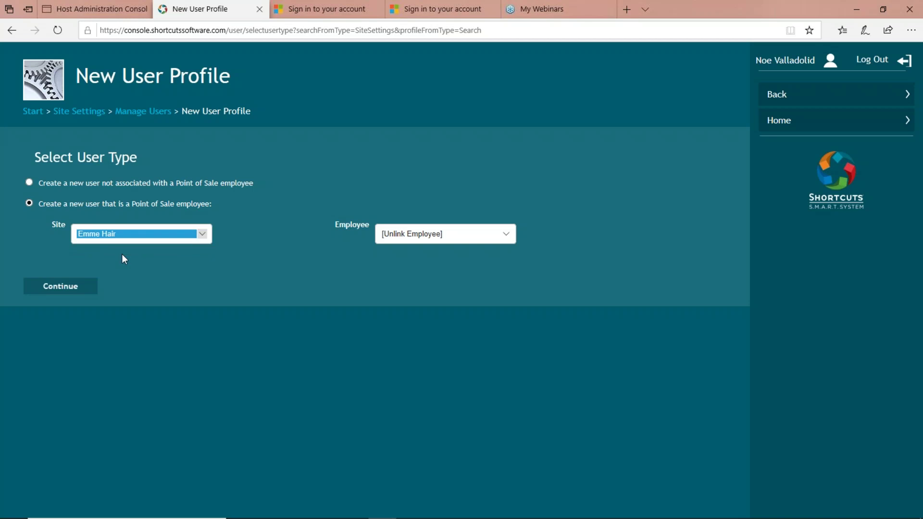
pyautogui.click(512, 236)
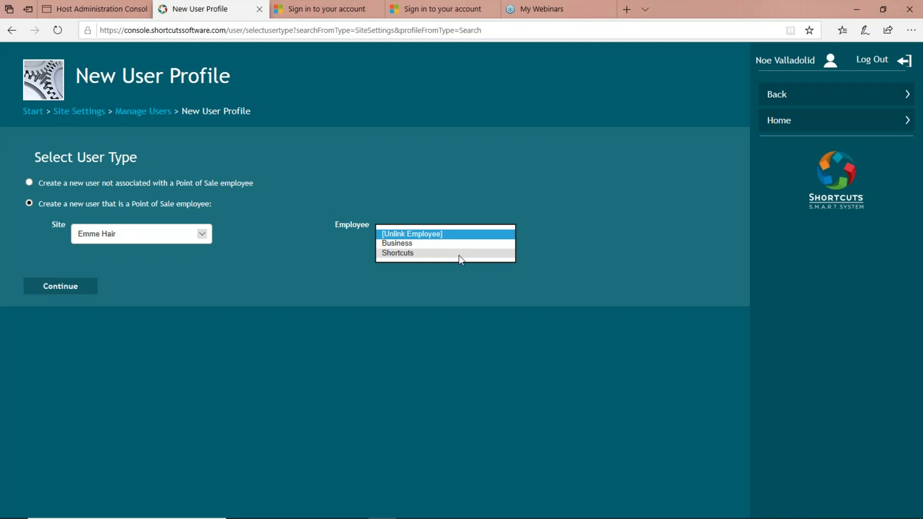
pyautogui.click(401, 253)
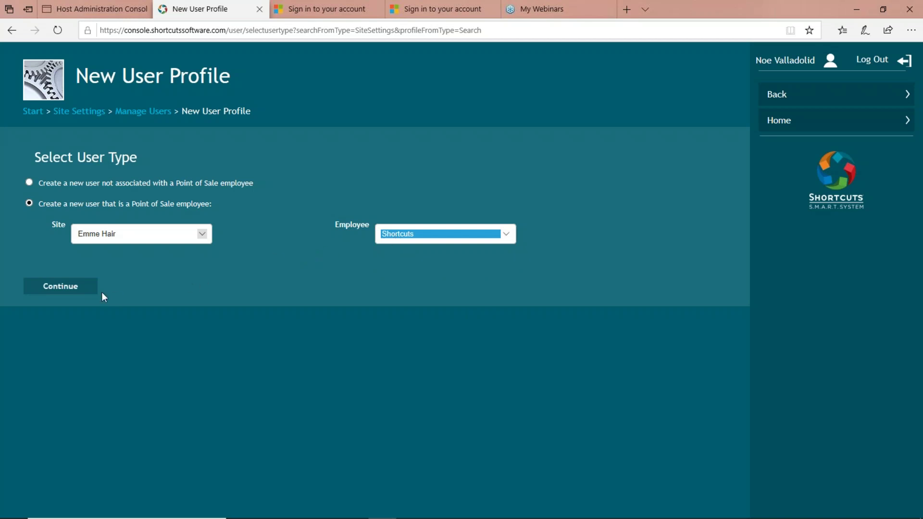
pyautogui.click(80, 291)
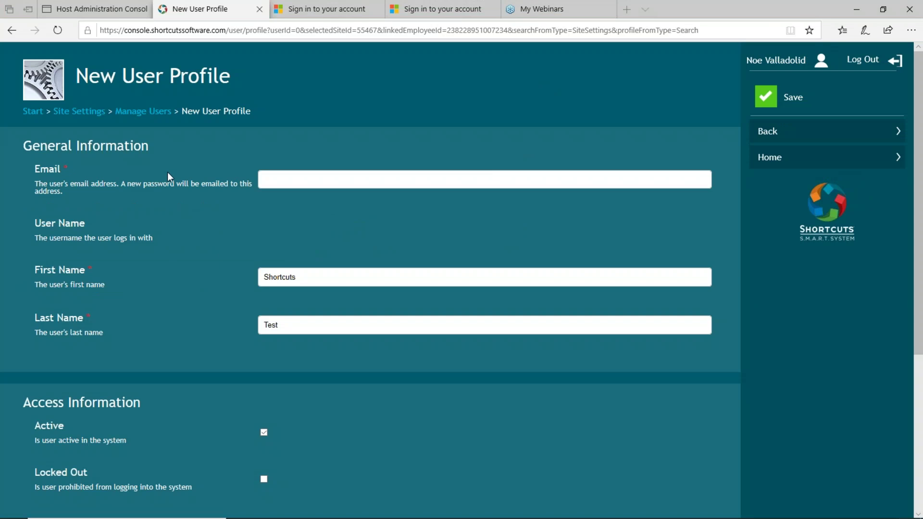
# Enter the user's email address after checking the prefilled first name Shortcuts and last name Test
pyautogui.click(358, 181)
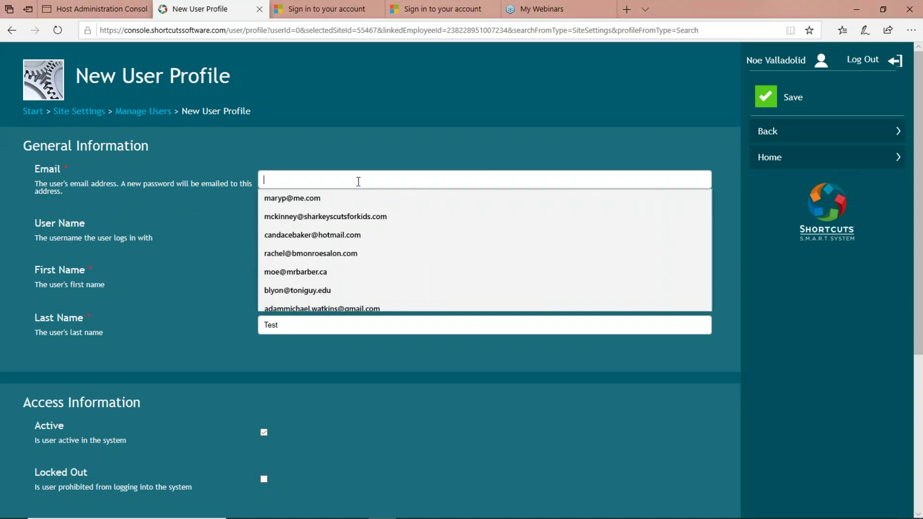
pyautogui.click(211, 187)
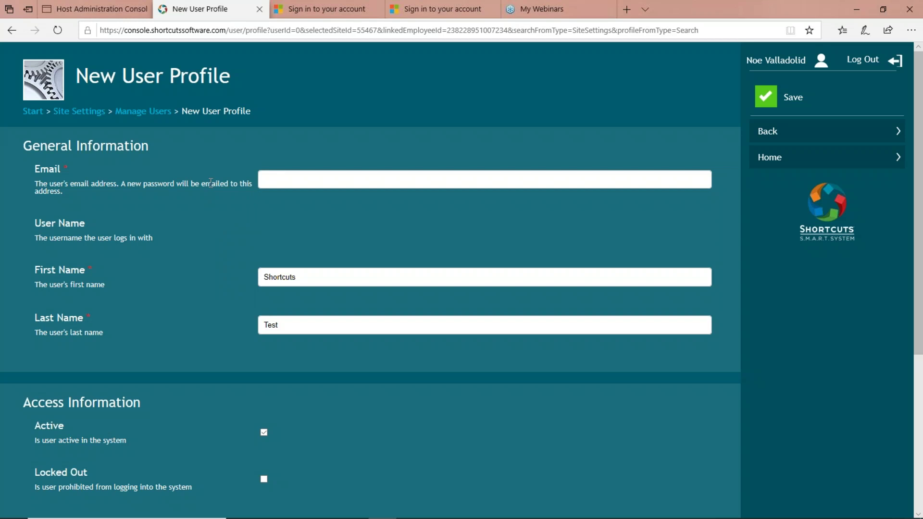
pyautogui.moveTo(334, 277); pyautogui.dragTo(256, 280)
pyautogui.moveTo(266, 324); pyautogui.dragTo(247, 327)
pyautogui.click(317, 180)
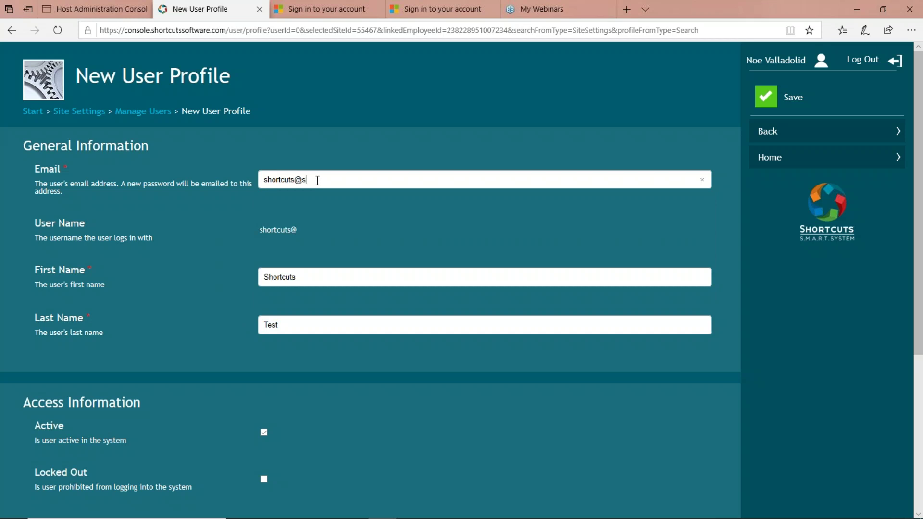
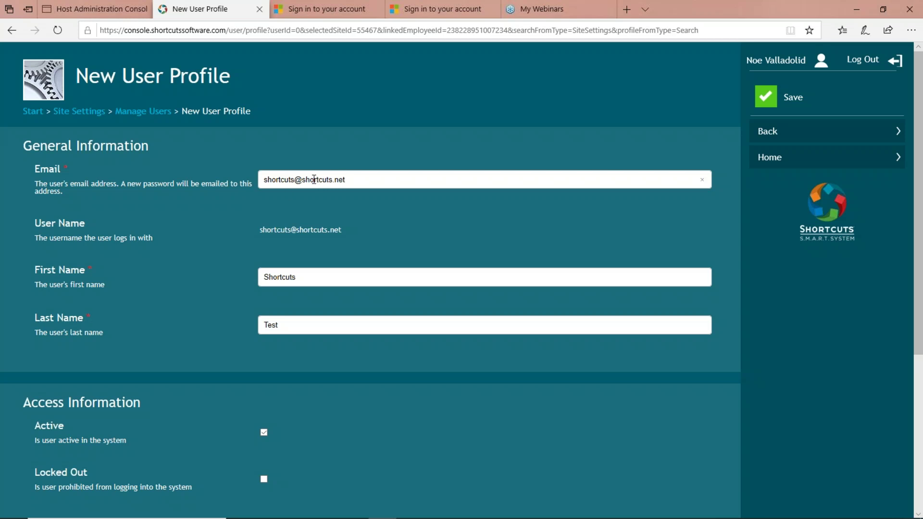
pyautogui.scroll(-2, 194, 225)
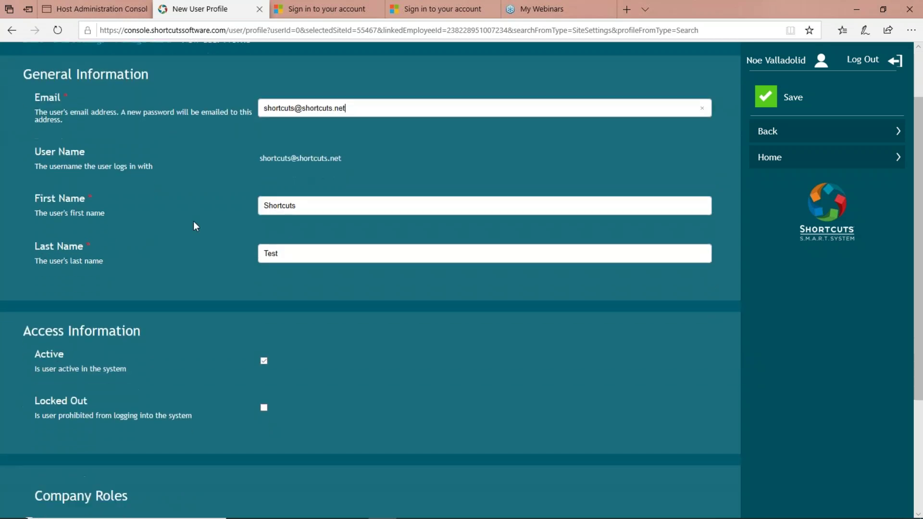
pyautogui.scroll(-4, 194, 226)
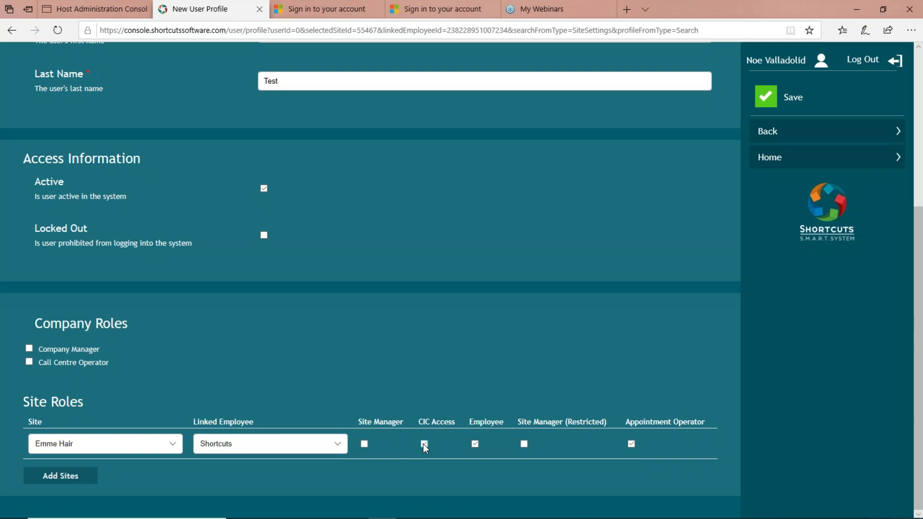
# Leave CIC Access unticked in the Emme Hair role row and return to Start
pyautogui.moveTo(420, 422); pyautogui.dragTo(427, 423)
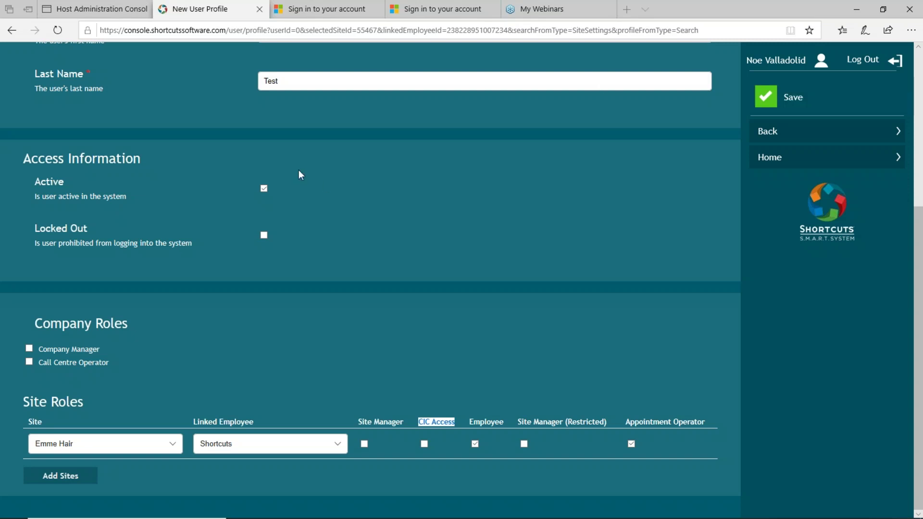
pyautogui.scroll(5, 299, 170)
pyautogui.click(36, 111)
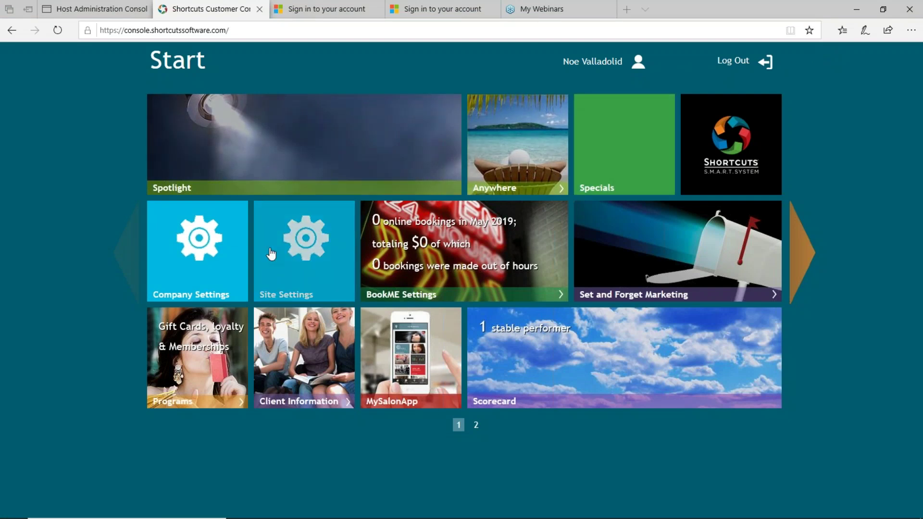
# Open the Site Settings tile to reach Emme Hair's site settings page
pyautogui.click(302, 264)
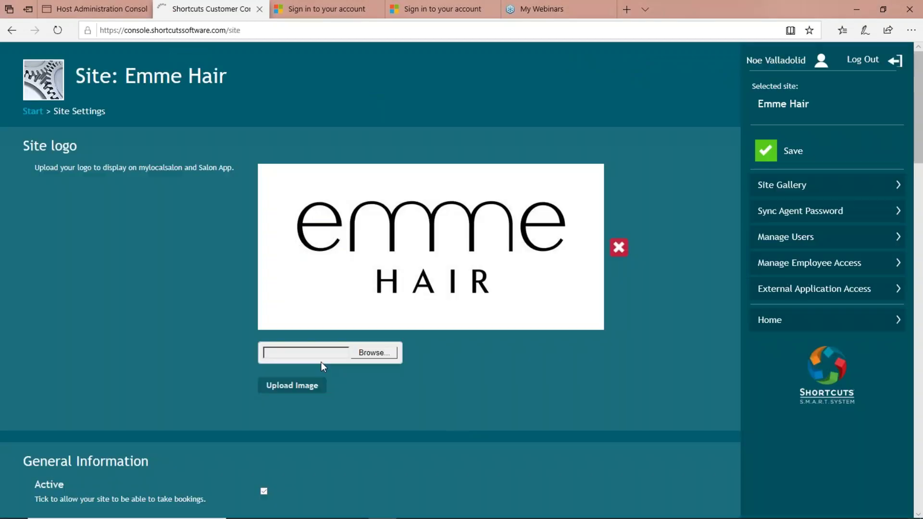
# Set Client Information Card Access to 'Allow access during business hours, plus … minutes', minutes left blank
pyautogui.scroll(-15, 317, 362)
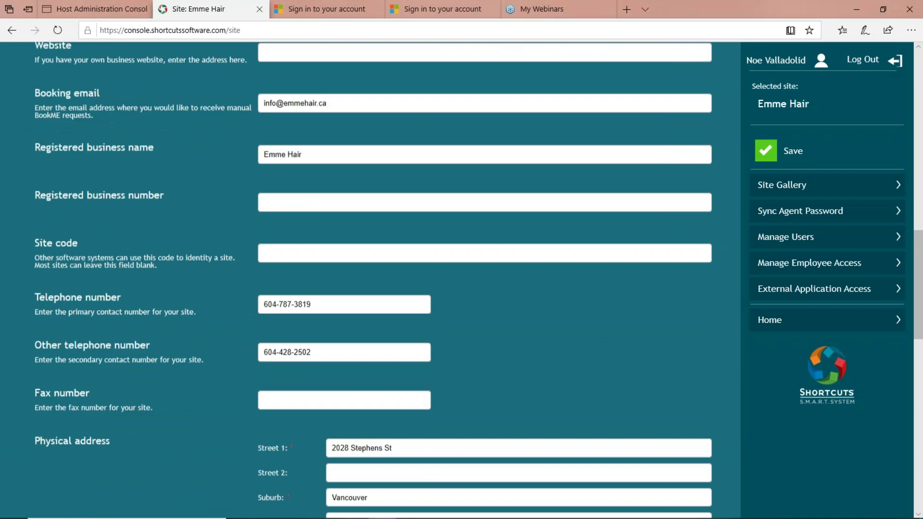
pyautogui.scroll(-10, 304, 369)
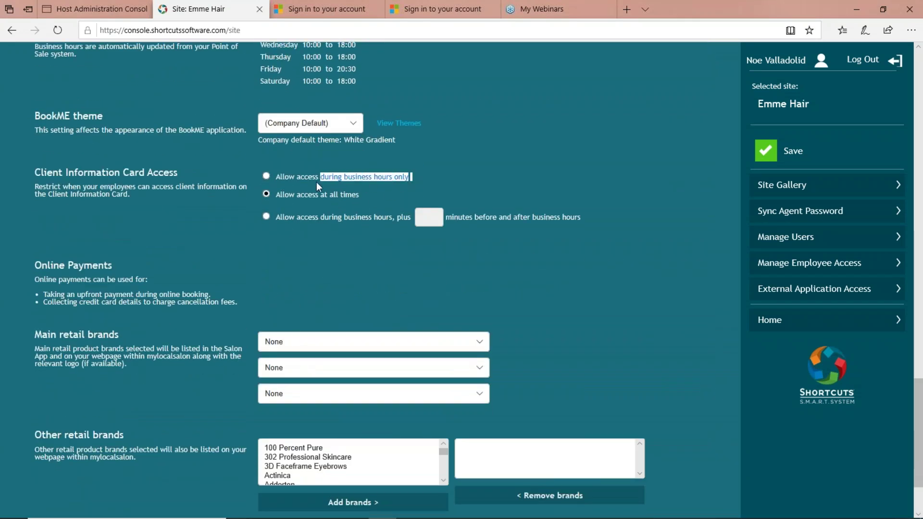
pyautogui.moveTo(281, 182); pyautogui.dragTo(278, 181)
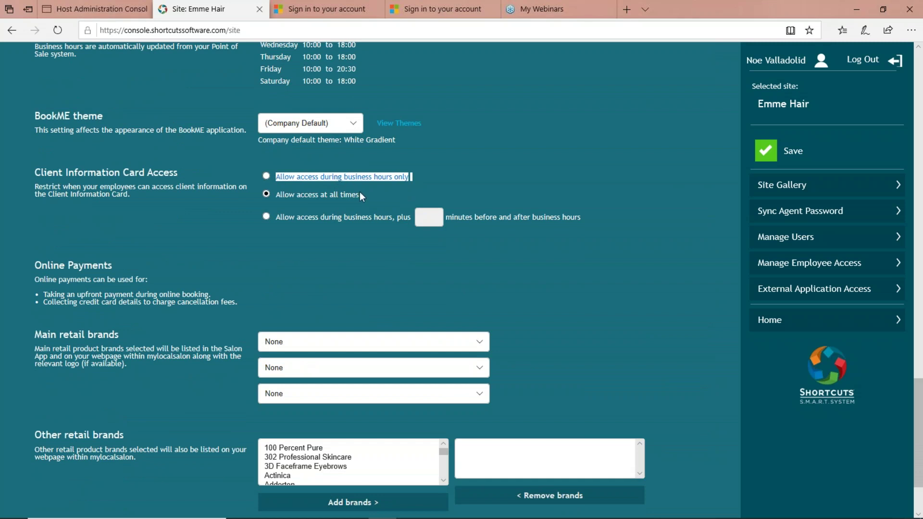
pyautogui.moveTo(360, 196); pyautogui.dragTo(307, 199)
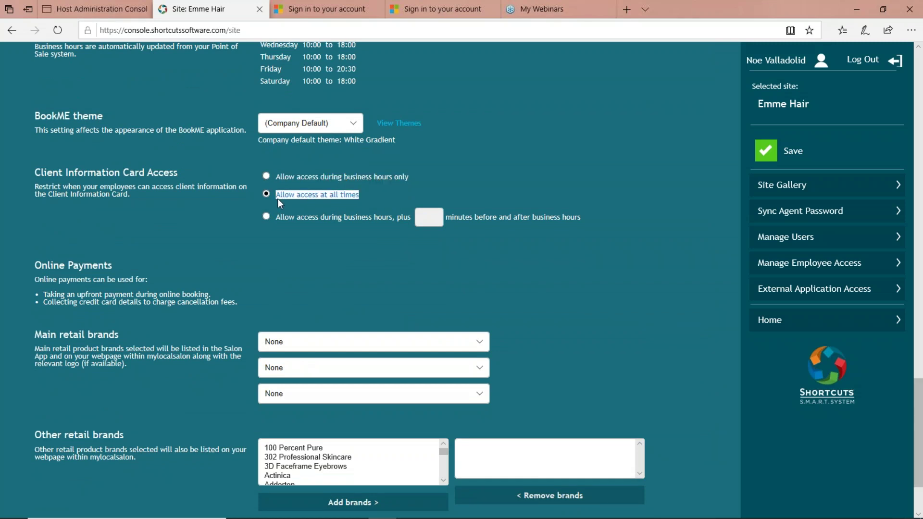
pyautogui.moveTo(410, 217); pyautogui.dragTo(394, 217)
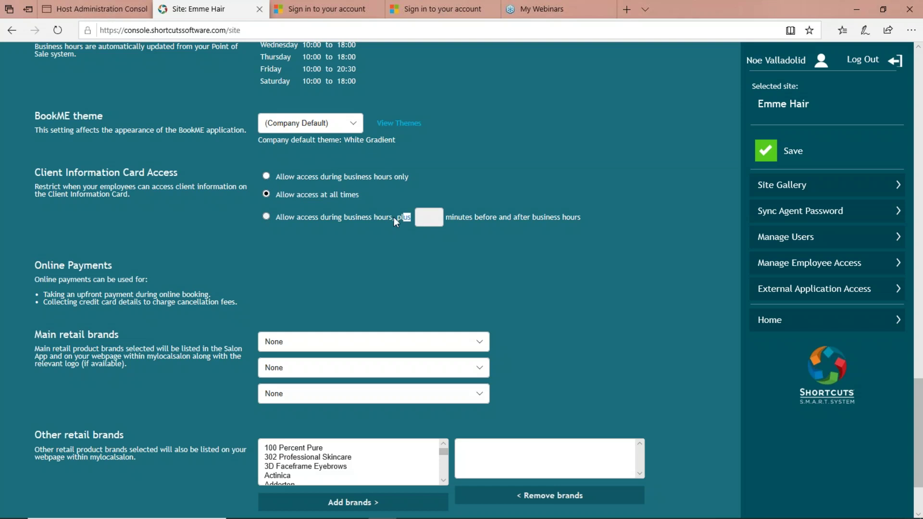
pyautogui.click(327, 220)
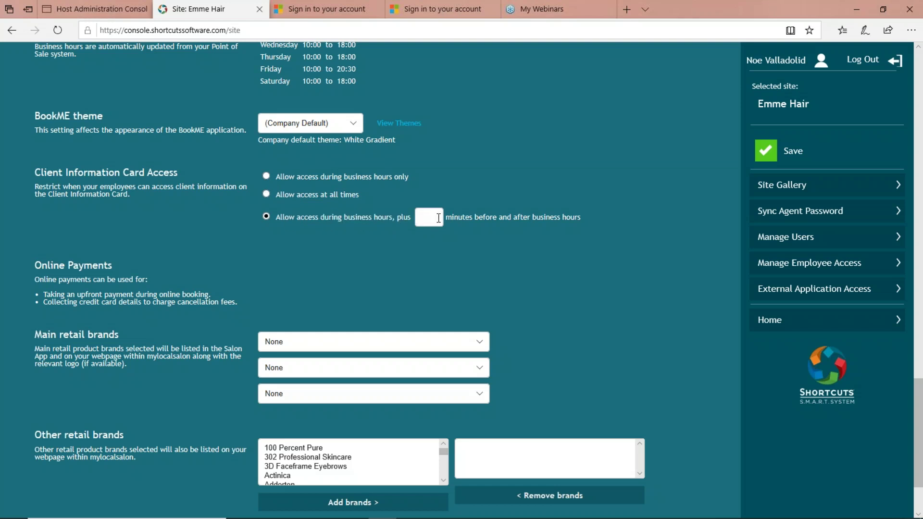
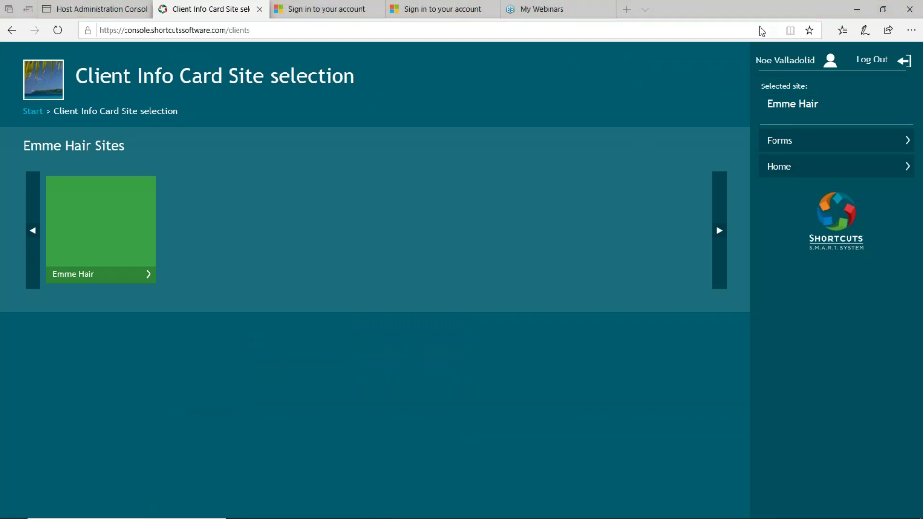
# Choose the Emme Hair site in Client Info Card site selection to reveal its forms
pyautogui.click(811, 151)
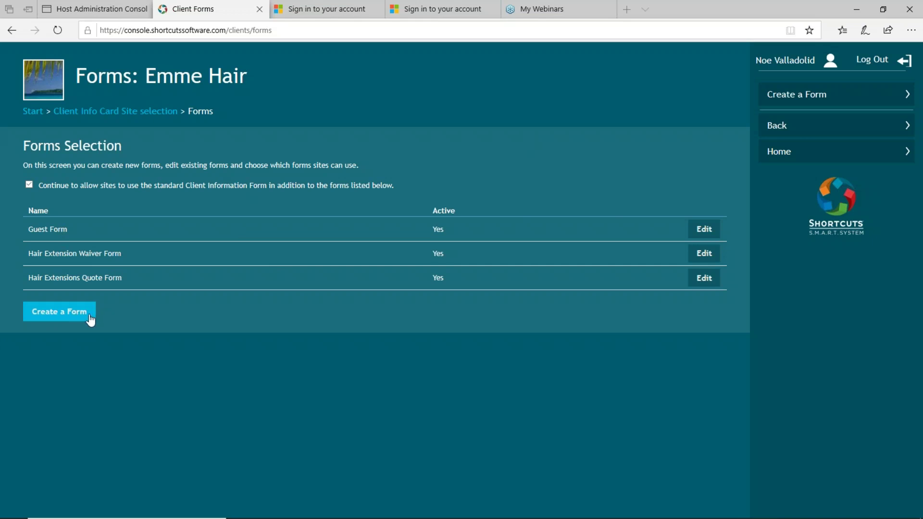
# Open the Guest Form in the editor and select its form name
pyautogui.click(693, 233)
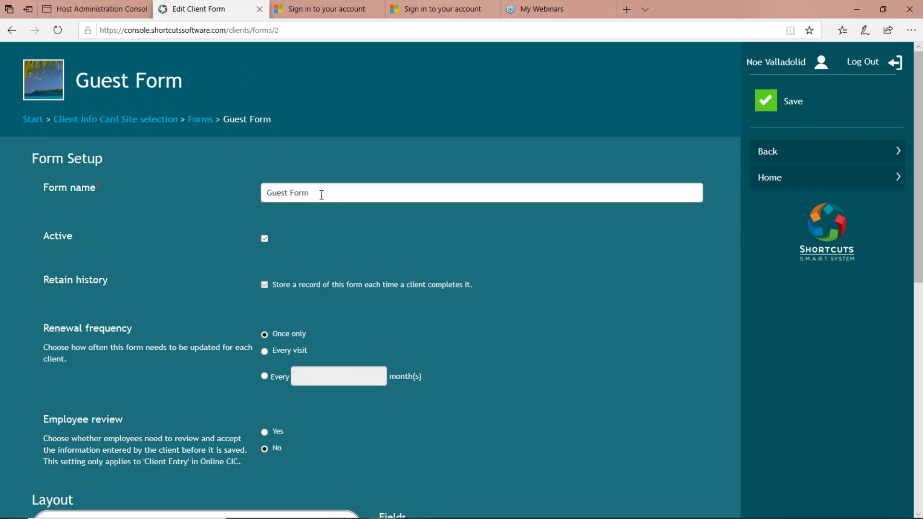
pyautogui.moveTo(342, 196); pyautogui.dragTo(249, 191)
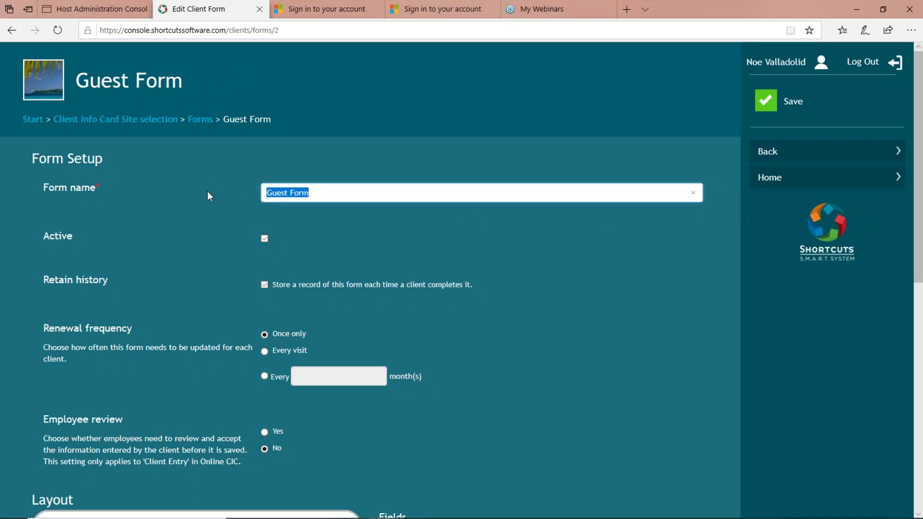
pyautogui.click(265, 240)
pyautogui.scroll(-2, 461, 247)
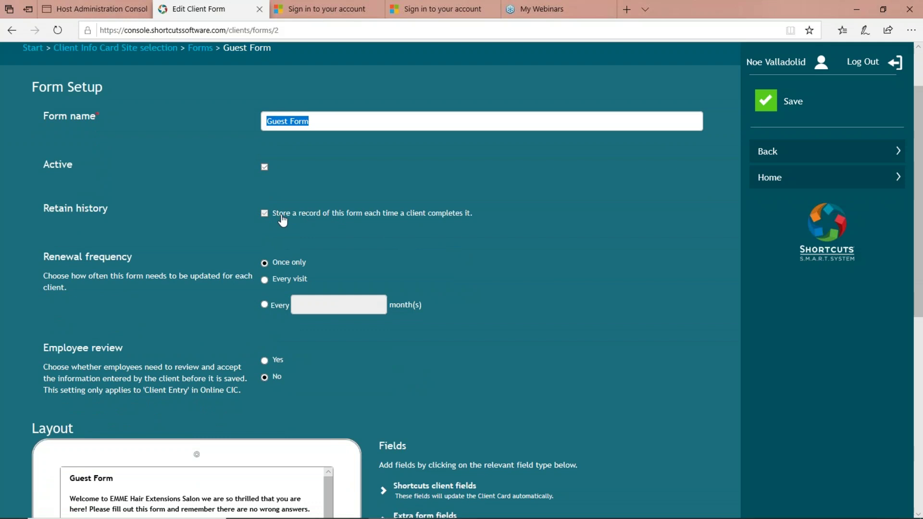
pyautogui.scroll(-2, 282, 220)
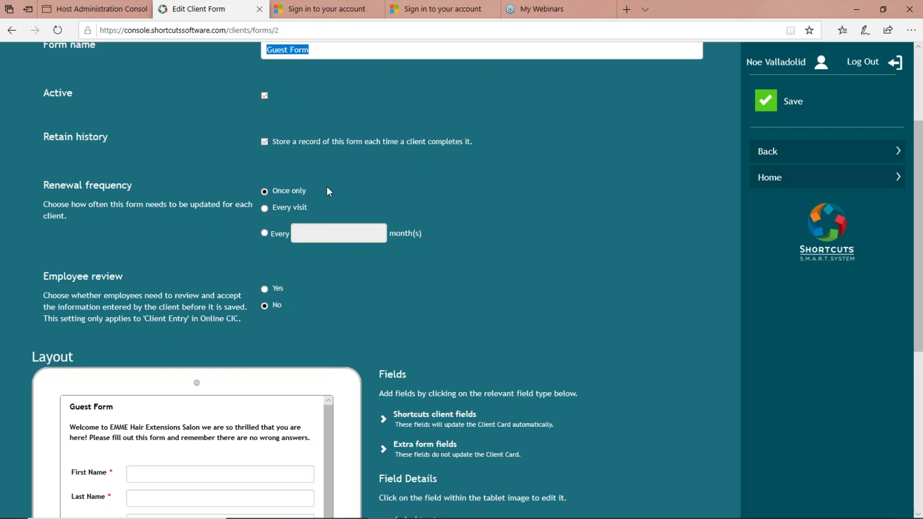
pyautogui.scroll(-2, 309, 195)
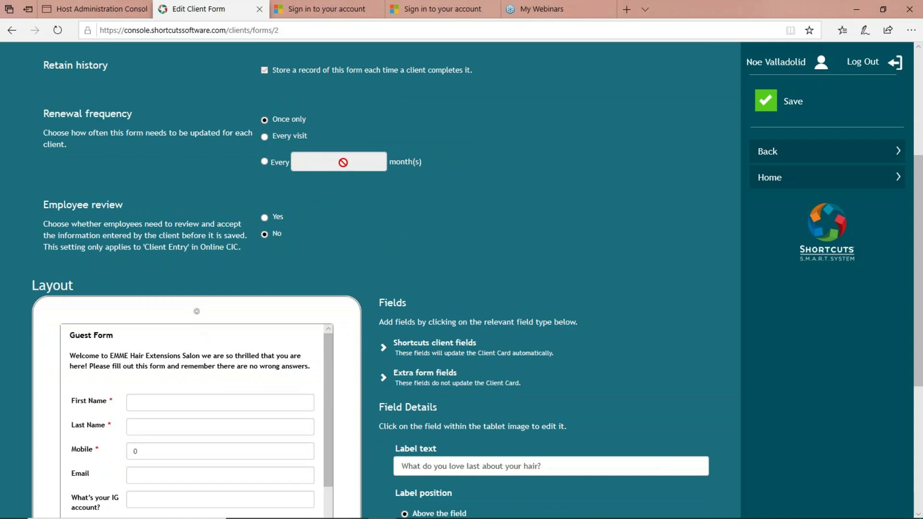
pyautogui.scroll(-2, 343, 163)
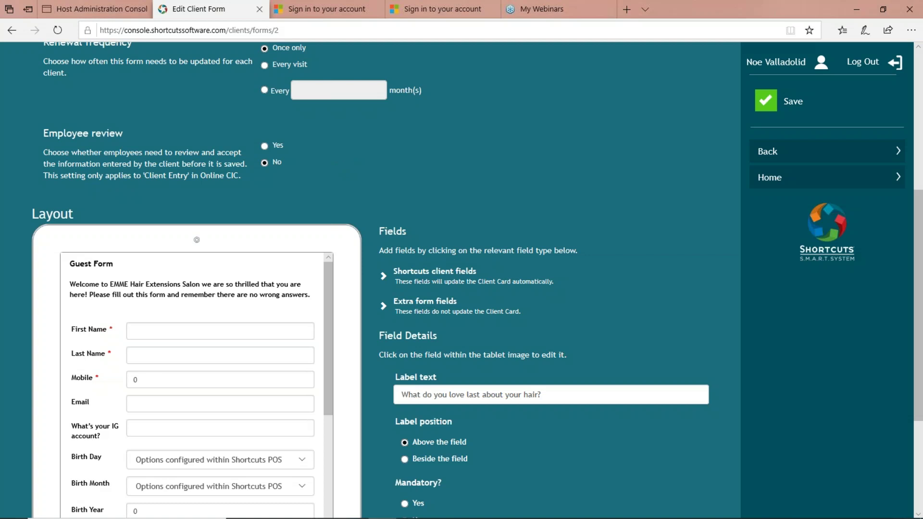
pyautogui.scroll(-3, 344, 165)
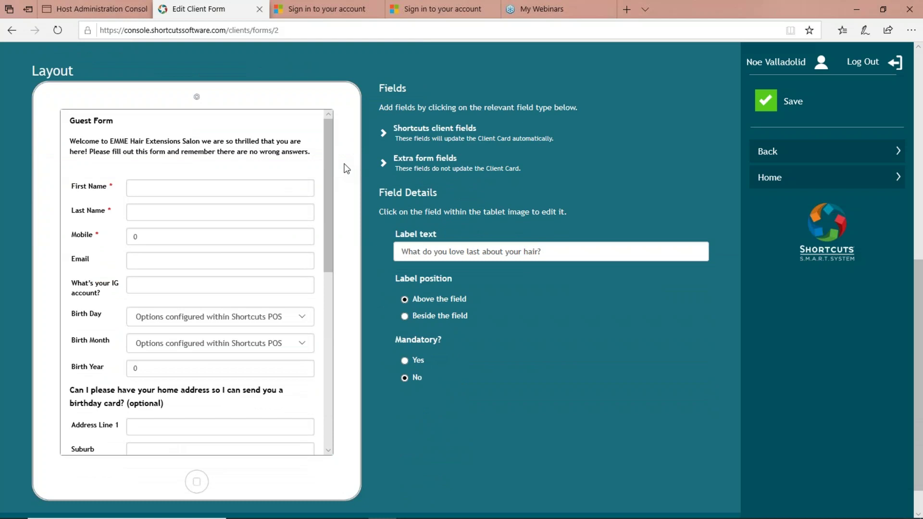
# Inspect the welcome text and First Name field, then list the Shortcuts client fields
pyautogui.click(189, 143)
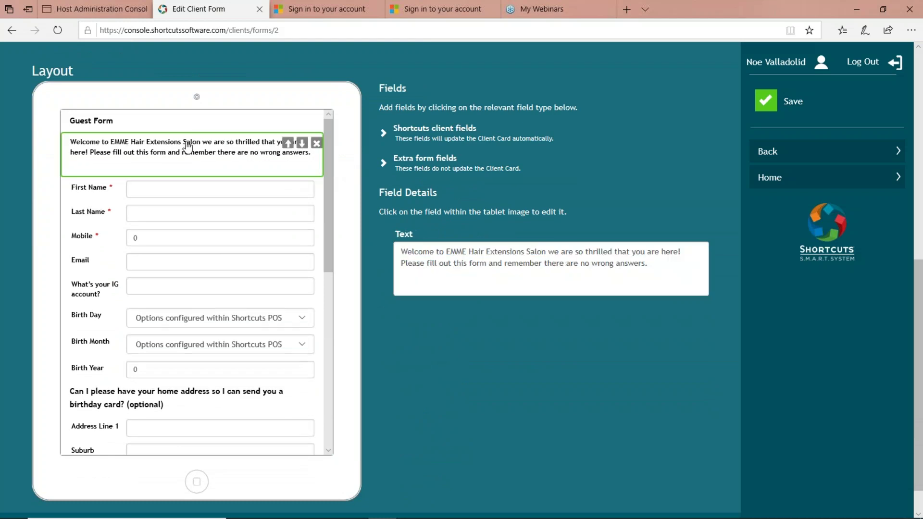
pyautogui.moveTo(330, 201)
pyautogui.mouseDown()
pyautogui.moveTo(328, 335)
pyautogui.moveTo(328, 220)
pyautogui.moveTo(340, 189)
pyautogui.moveTo(322, 317)
pyautogui.moveTo(343, 195)
pyautogui.mouseUp()
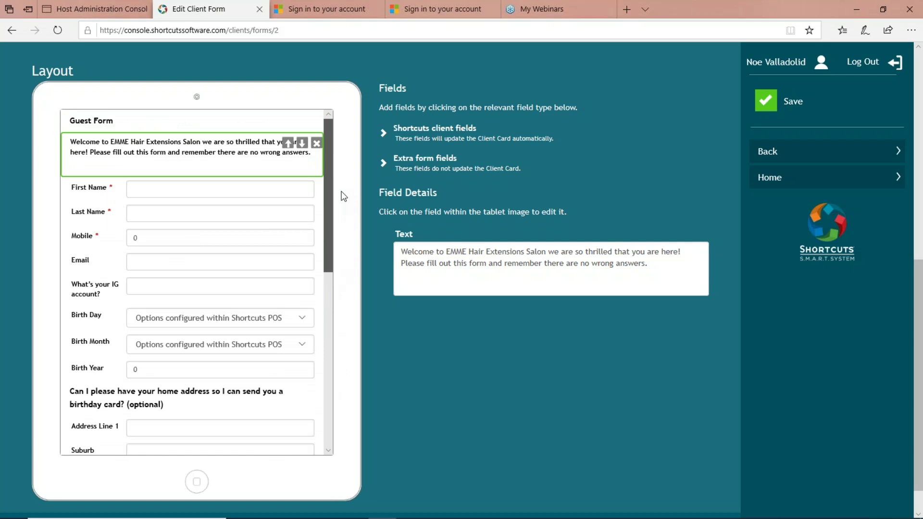
pyautogui.click(91, 190)
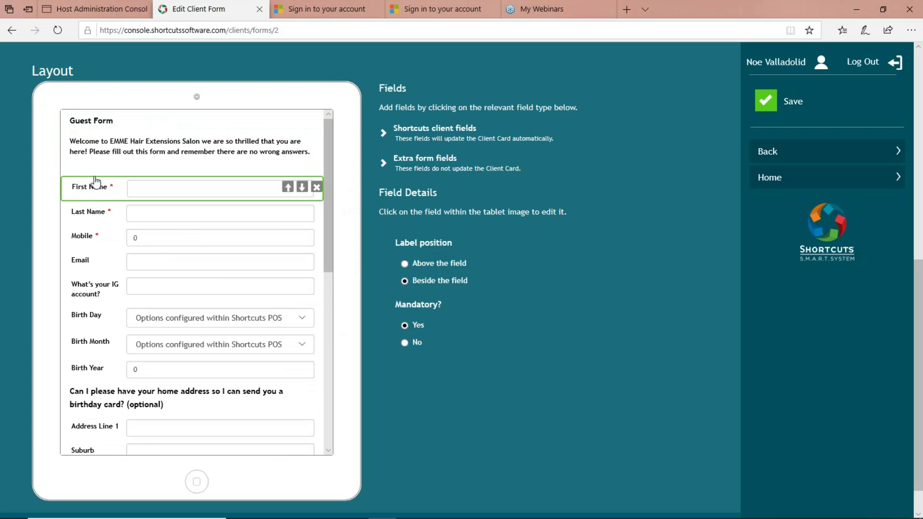
pyautogui.click(109, 155)
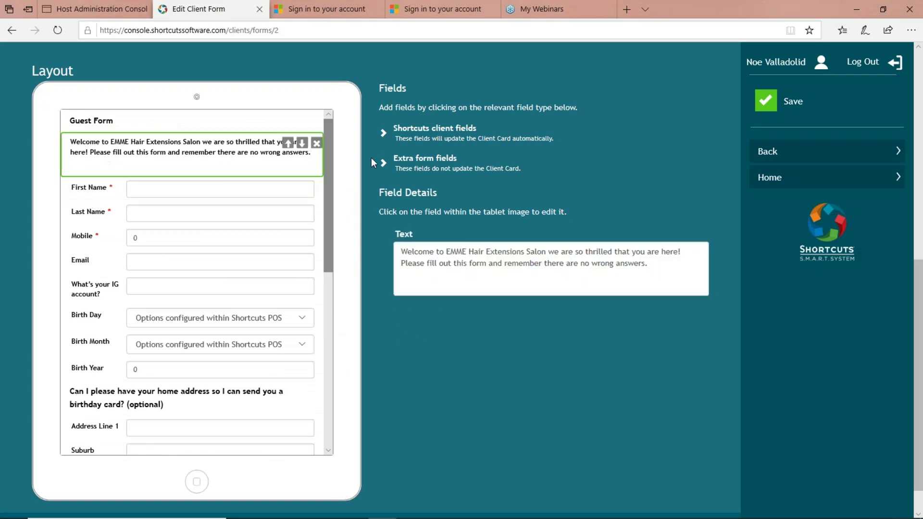
pyautogui.click(383, 135)
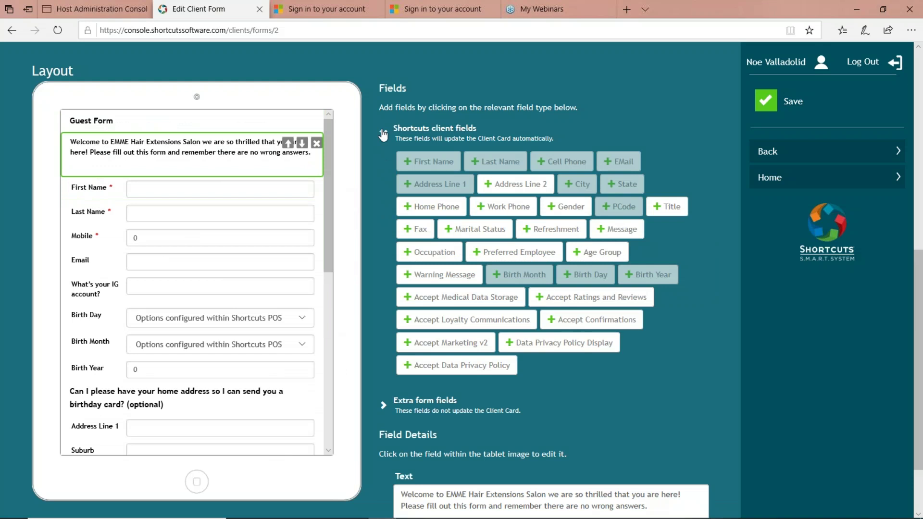
pyautogui.click(384, 406)
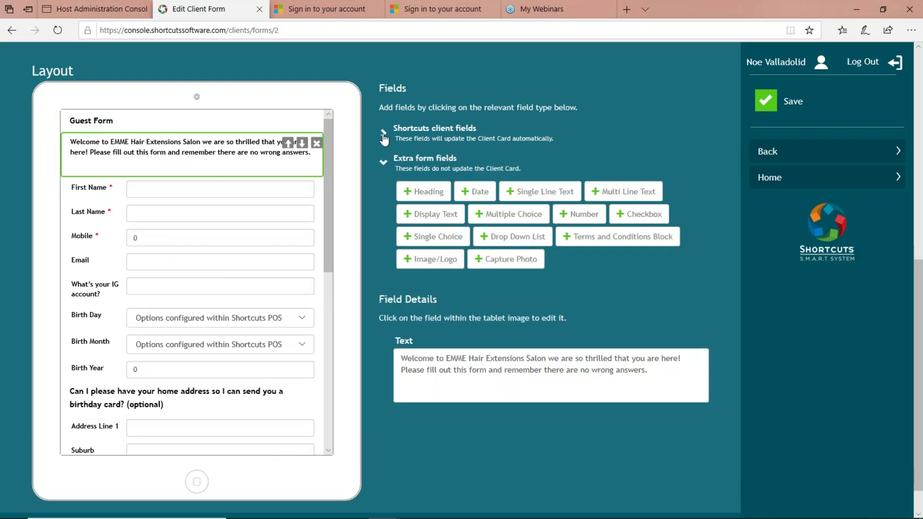
pyautogui.click(384, 135)
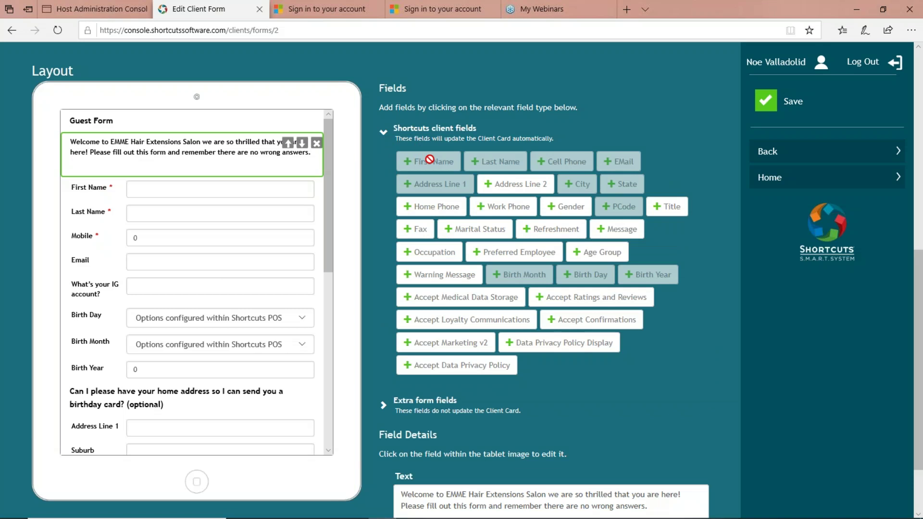
pyautogui.click(80, 196)
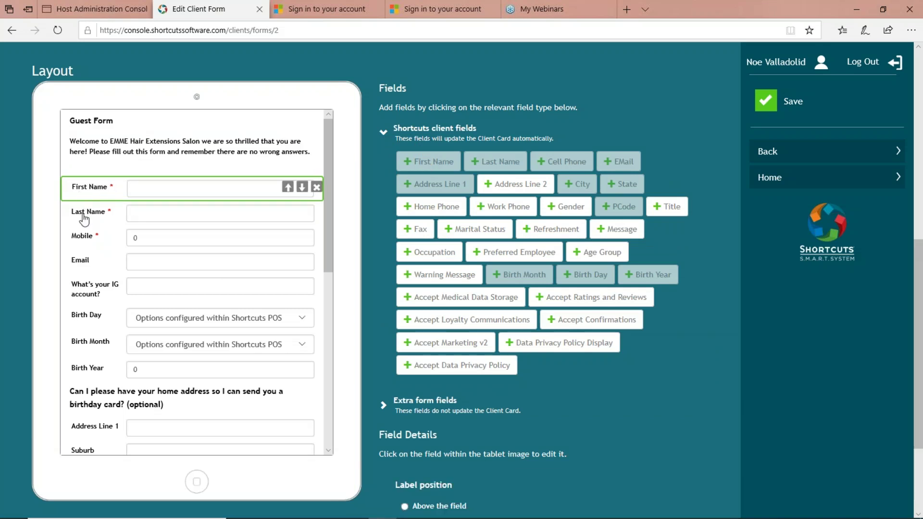
pyautogui.click(83, 216)
pyautogui.click(85, 239)
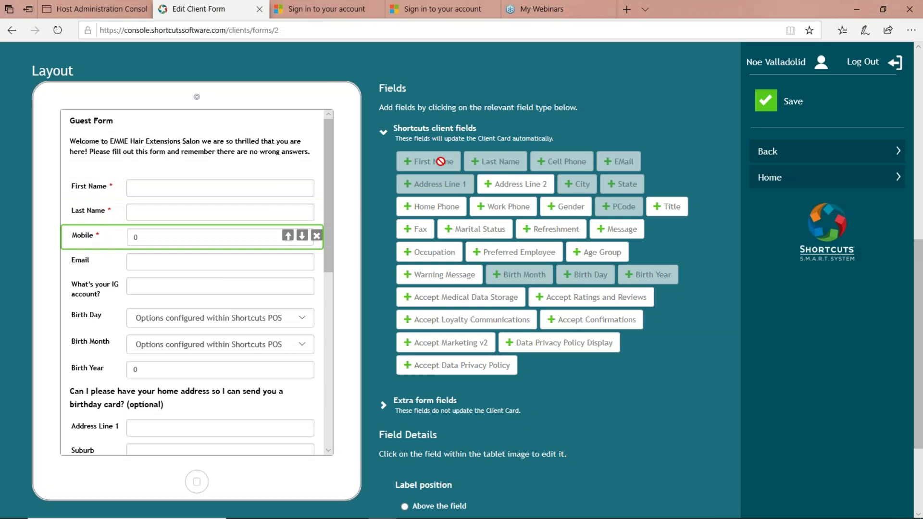
pyautogui.click(81, 196)
pyautogui.click(83, 213)
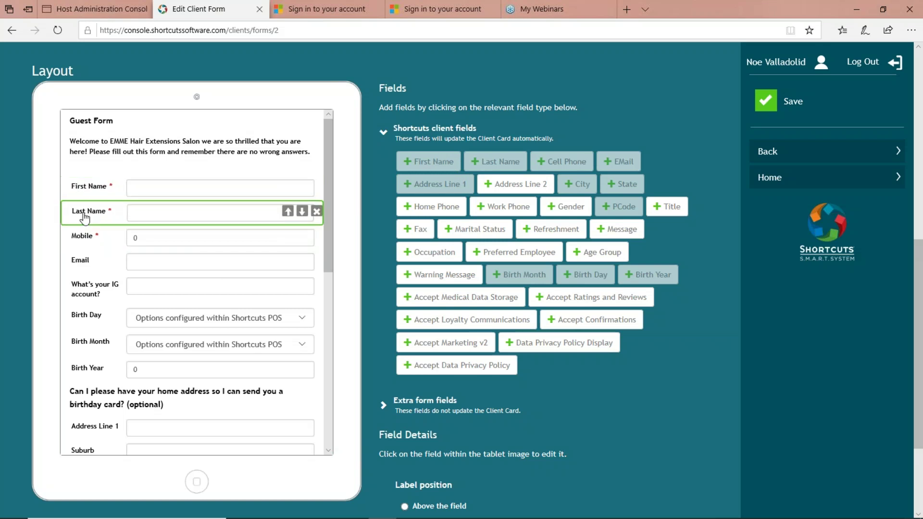
pyautogui.click(88, 238)
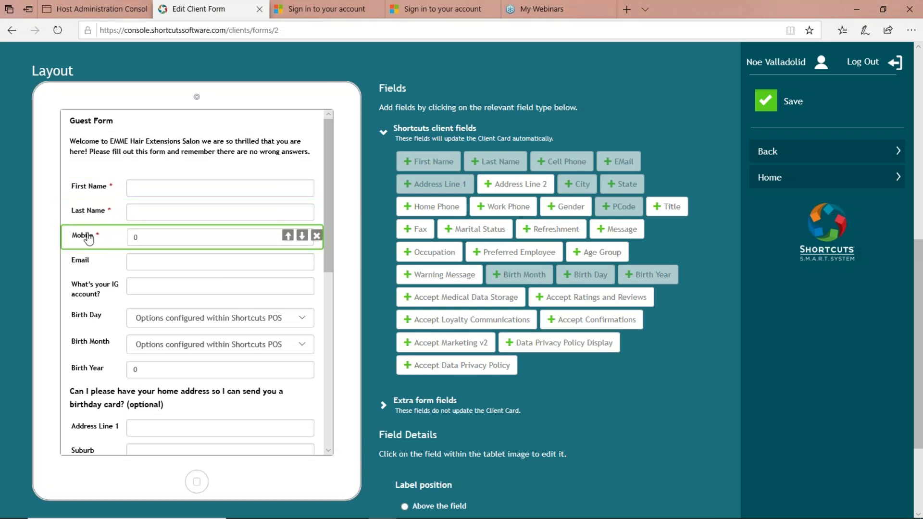
pyautogui.click(89, 264)
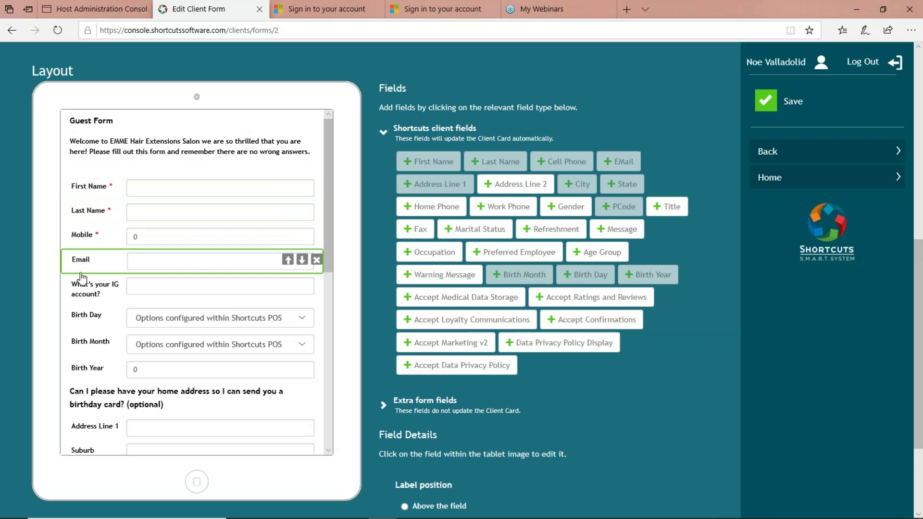
pyautogui.click(86, 293)
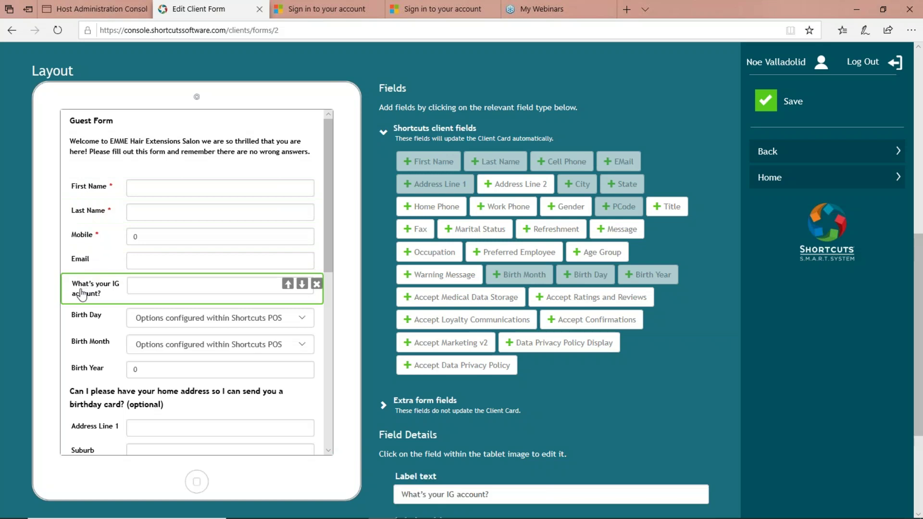
pyautogui.click(94, 326)
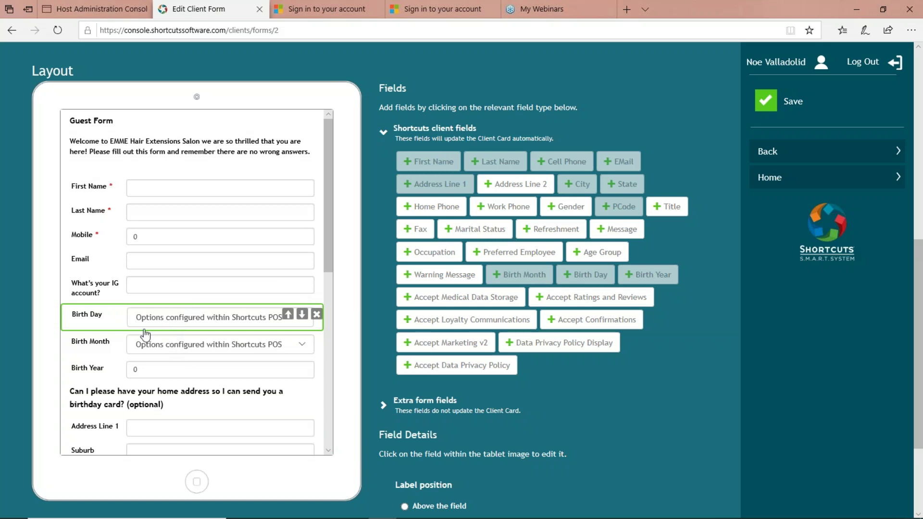
pyautogui.scroll(-3, 145, 334)
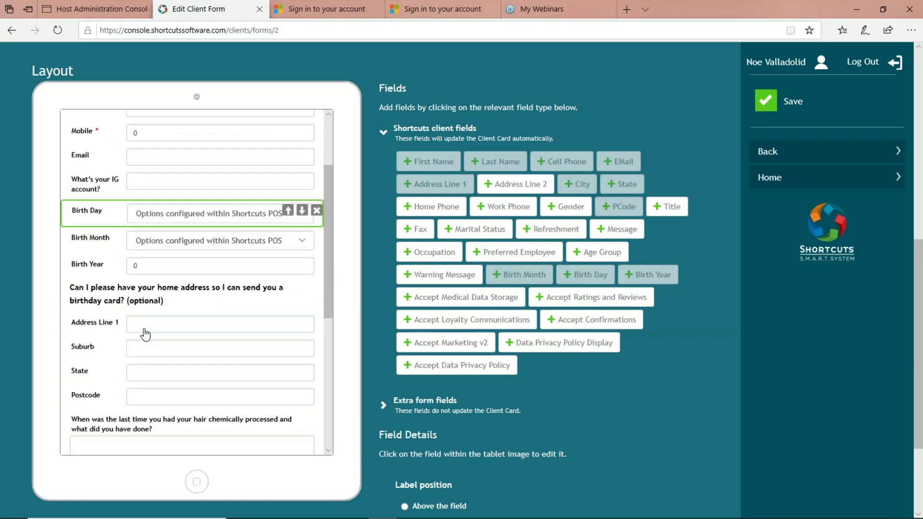
# Scroll the Guest Form layout, expand Extra form fields, and inspect the hair-chemical question
pyautogui.scroll(-5, 146, 334)
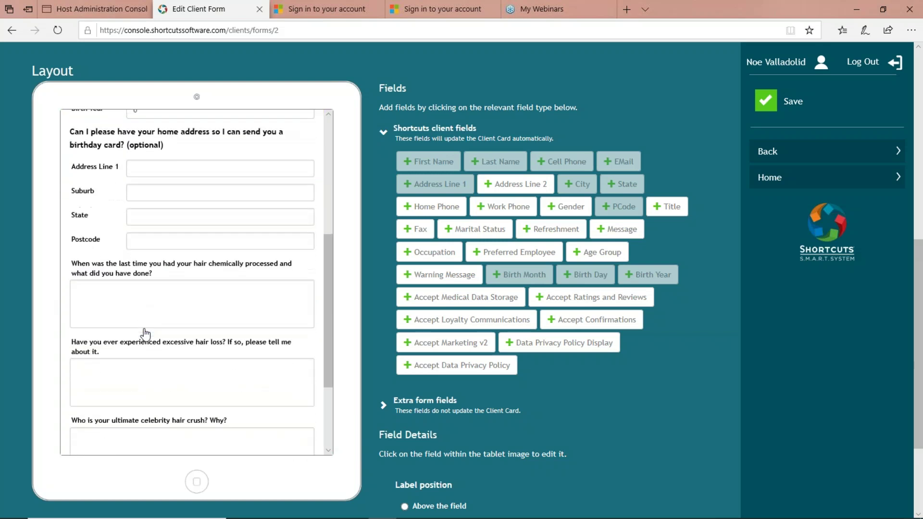
pyautogui.scroll(-2, 145, 335)
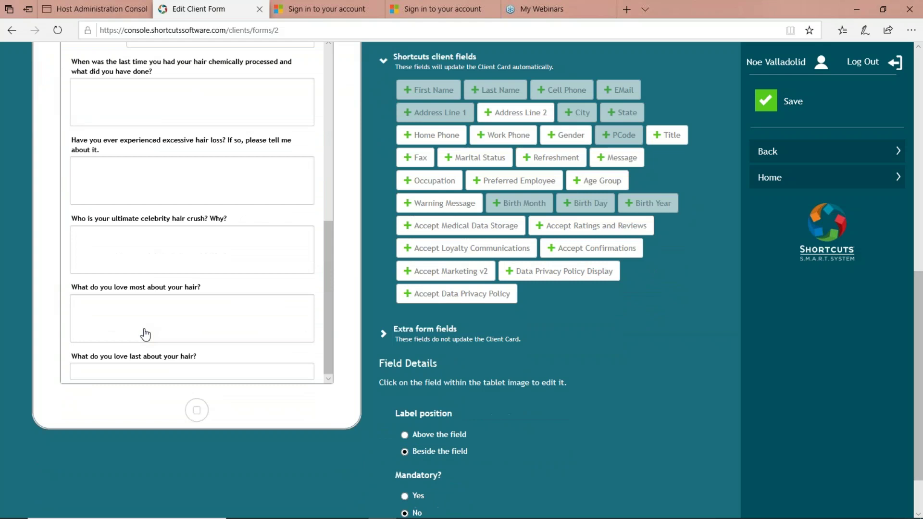
pyautogui.scroll(3, 270, 324)
pyautogui.scroll(5, 354, 327)
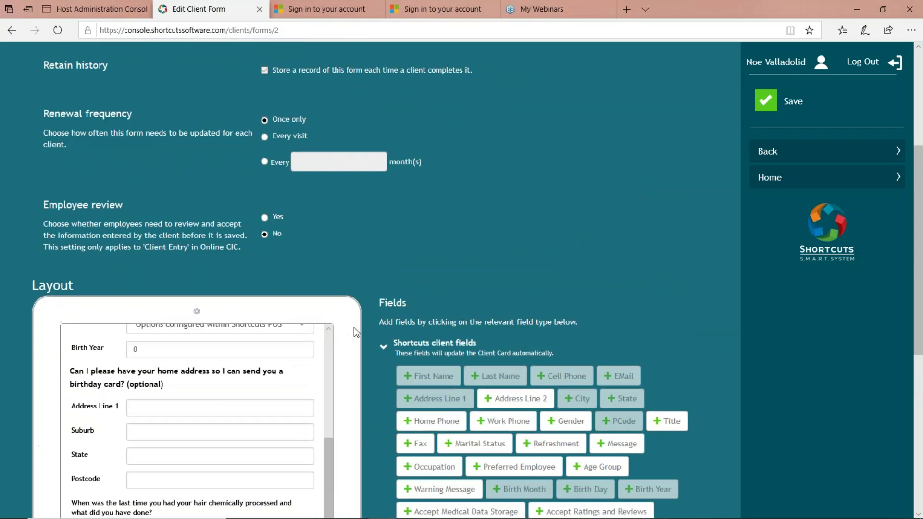
pyautogui.scroll(4, 355, 328)
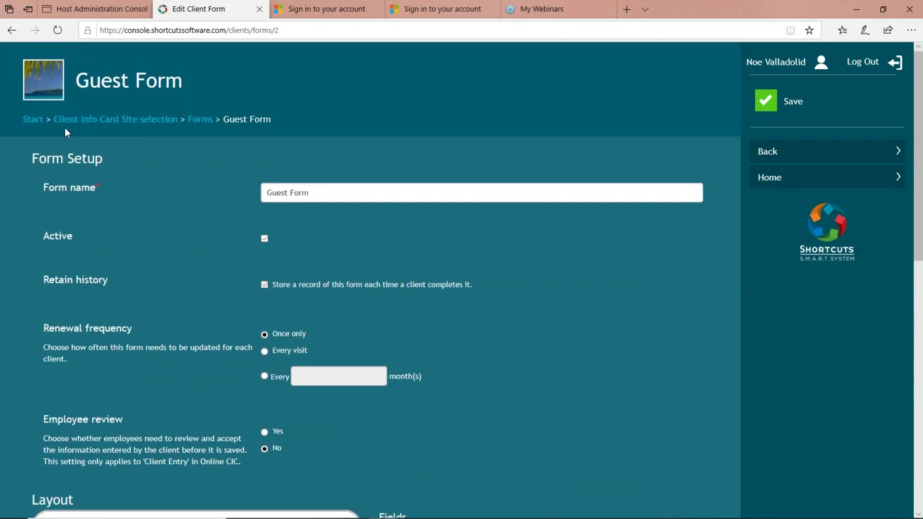
pyautogui.scroll(-7, 483, 284)
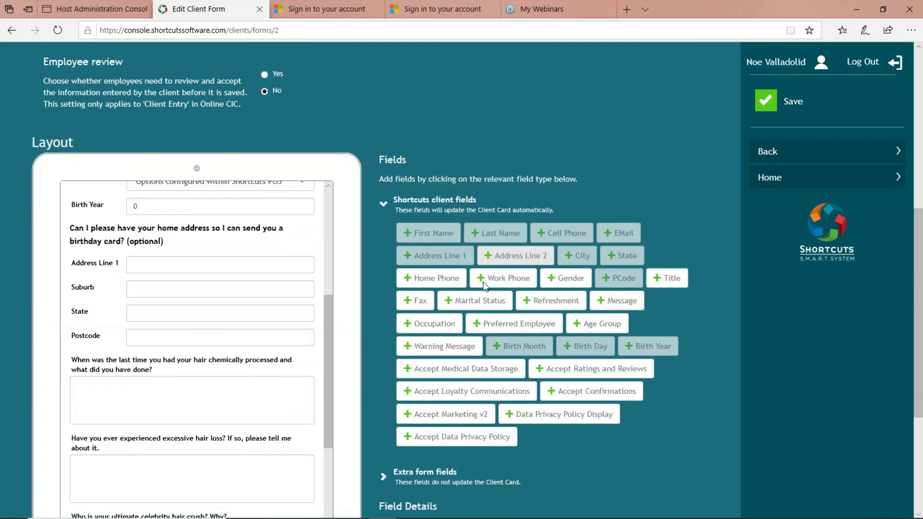
pyautogui.scroll(-4, 483, 281)
pyautogui.click(383, 263)
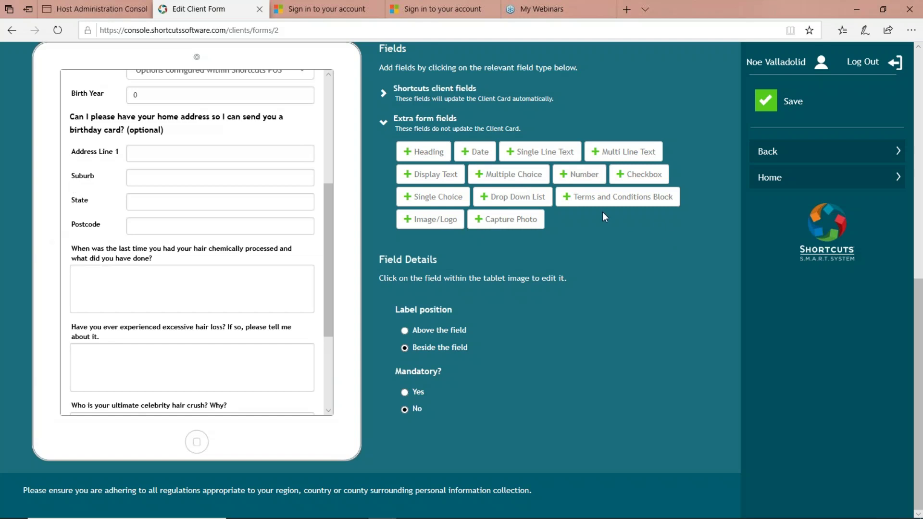
pyautogui.click(270, 251)
# Inspect the Postcode, State, Suburb and Address Line 1 fields on the Guest Form
pyautogui.click(268, 223)
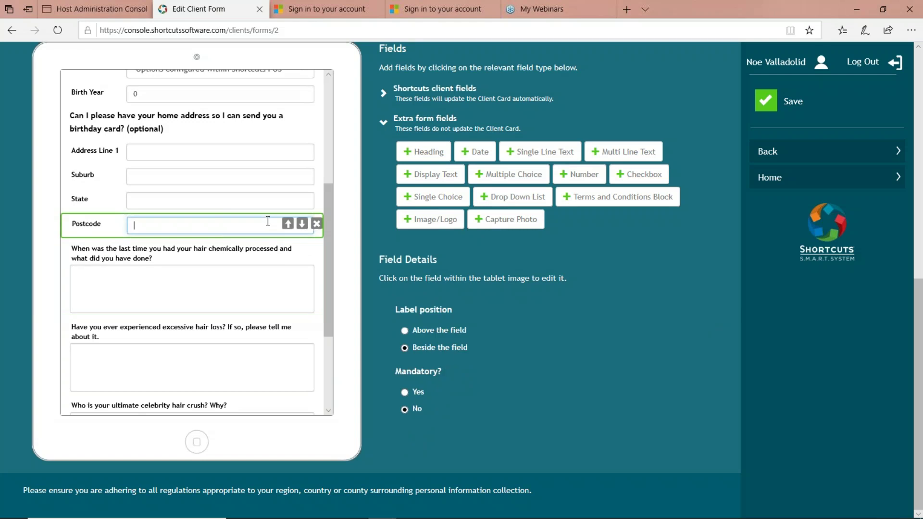
pyautogui.click(255, 201)
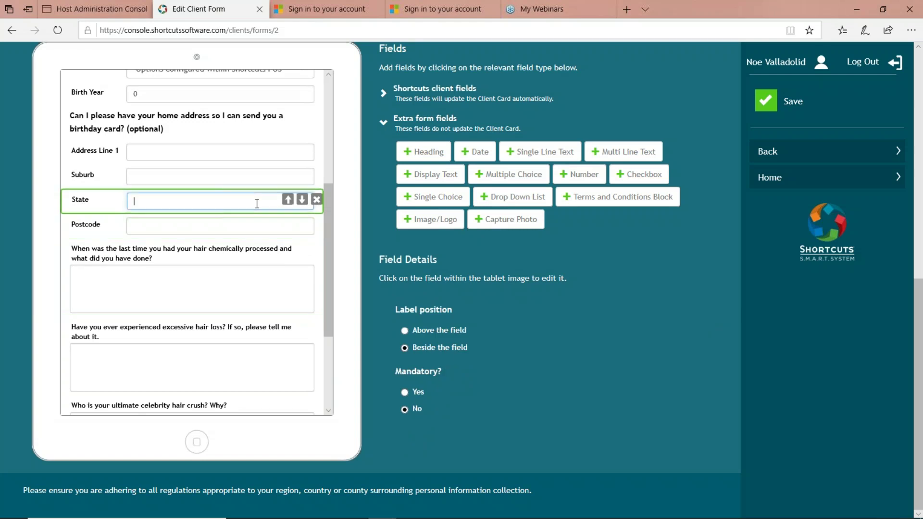
pyautogui.click(252, 173)
pyautogui.click(255, 151)
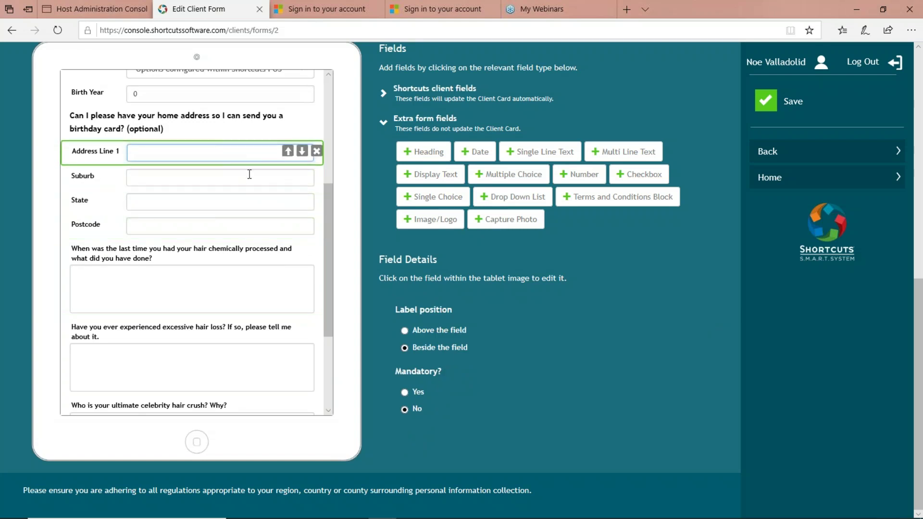
pyautogui.click(247, 171)
pyautogui.click(240, 153)
pyautogui.click(225, 194)
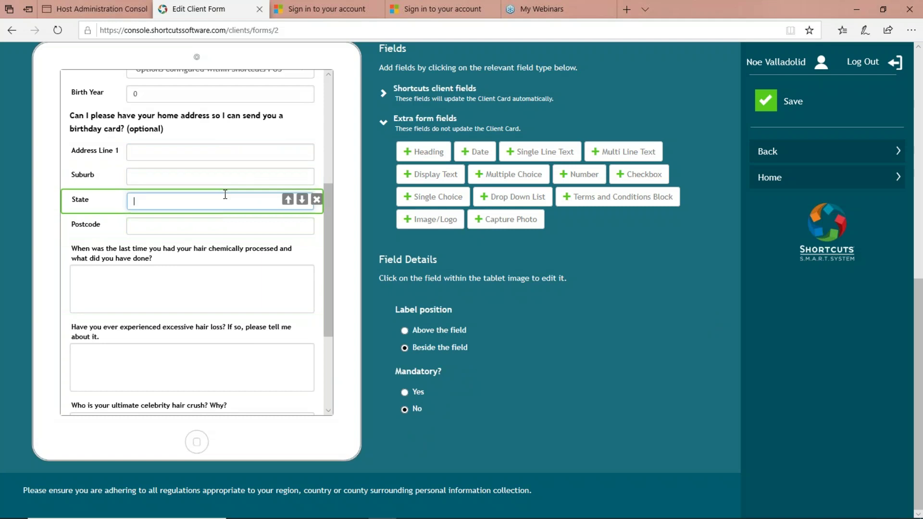
# Check the birthday-card heading text, then return to the Emme Hair forms list
pyautogui.click(278, 127)
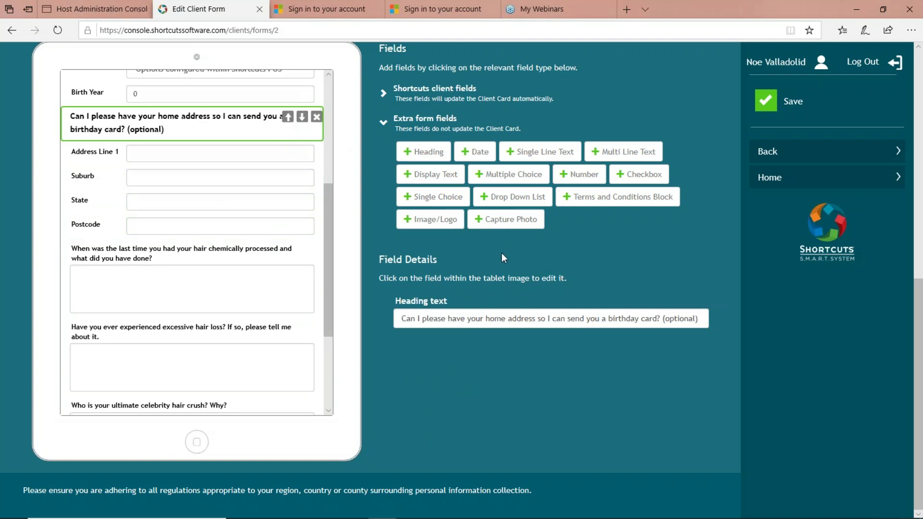
pyautogui.scroll(10, 501, 253)
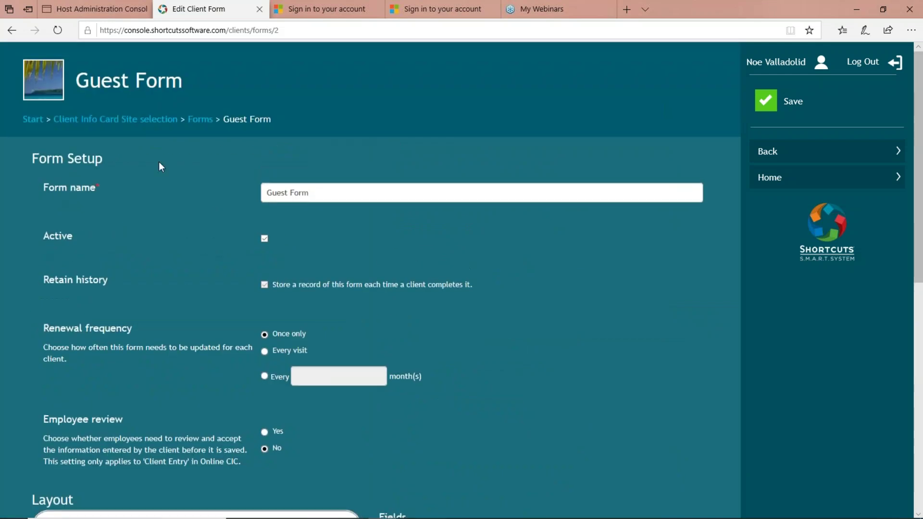
pyautogui.click(207, 123)
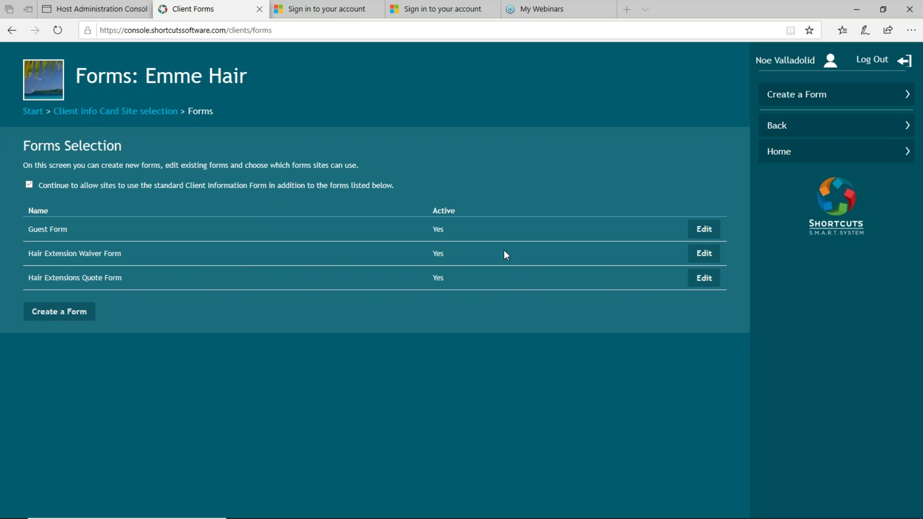
# Go from Start to Client Information and choose the Emme Hair client info card site
pyautogui.click(35, 116)
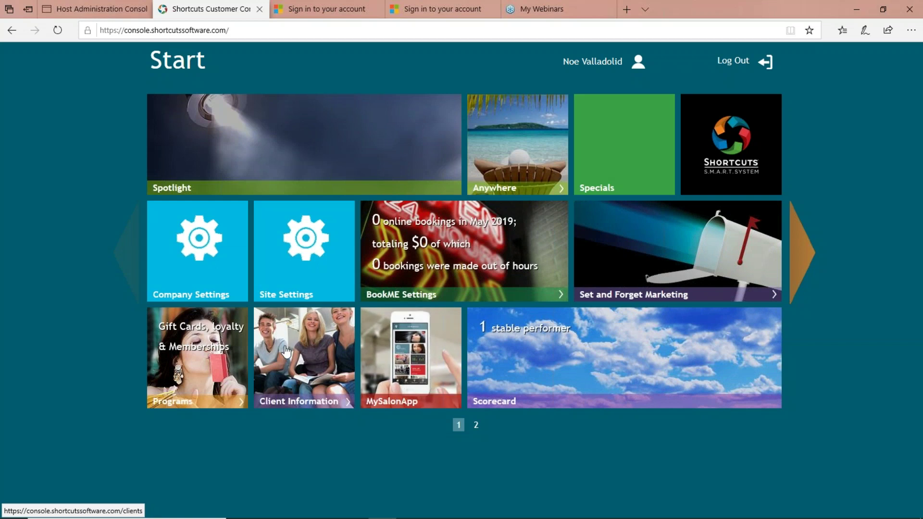
pyautogui.click(302, 394)
pyautogui.click(305, 380)
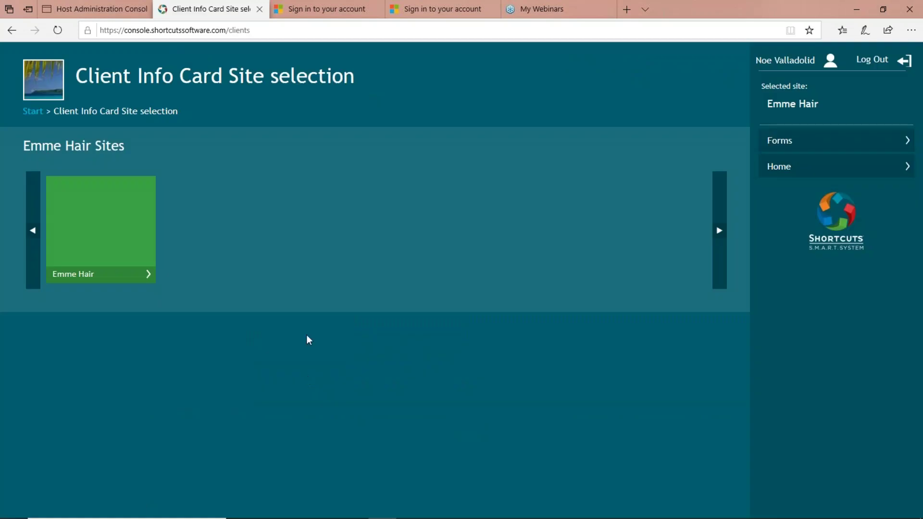
pyautogui.click(132, 254)
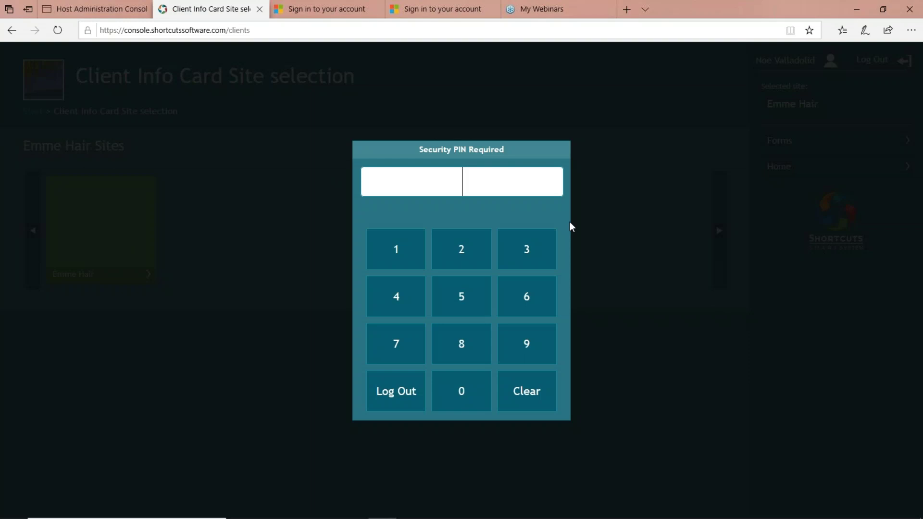
# Enter the security PIN on the keypad to unlock the Client Info Card
pyautogui.click(391, 260)
pyautogui.click(392, 260)
pyautogui.click(391, 260)
pyautogui.click(391, 260)
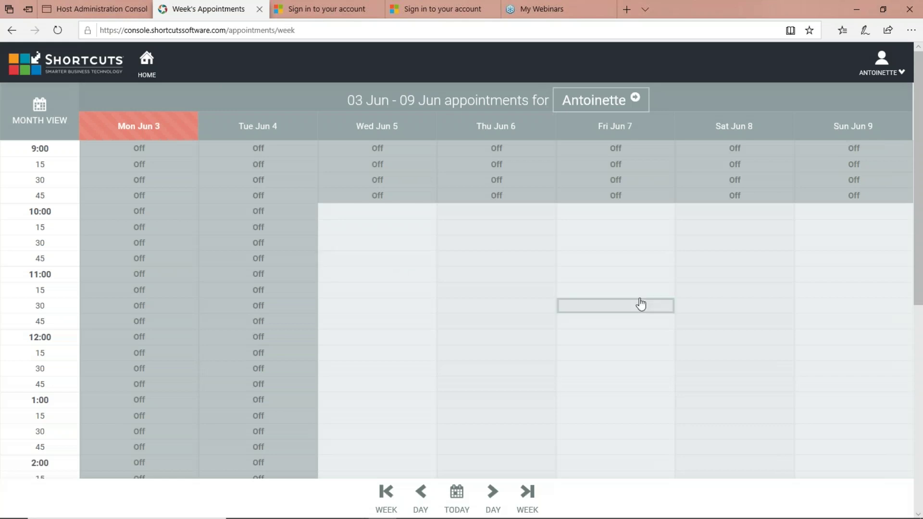
# Book the Wednesday 10:30 slot, search for the client by name, and select them
pyautogui.click(391, 246)
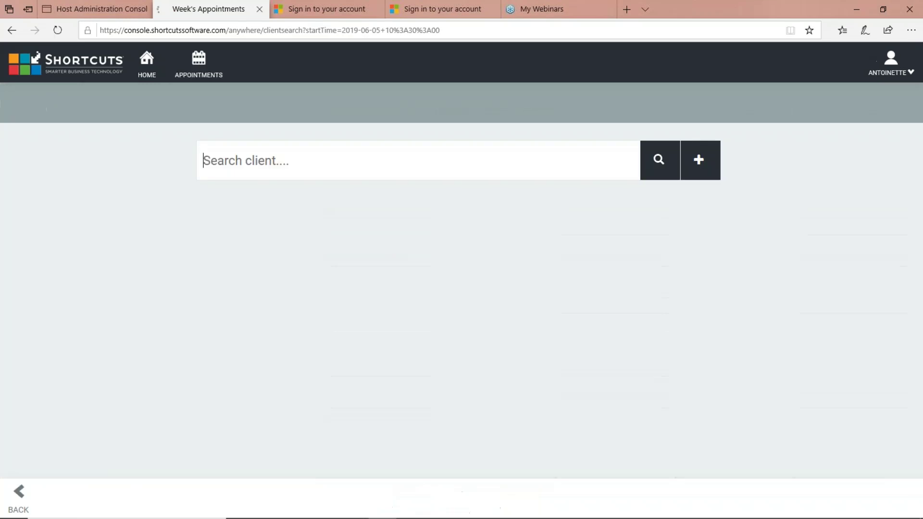
pyautogui.write('noe')
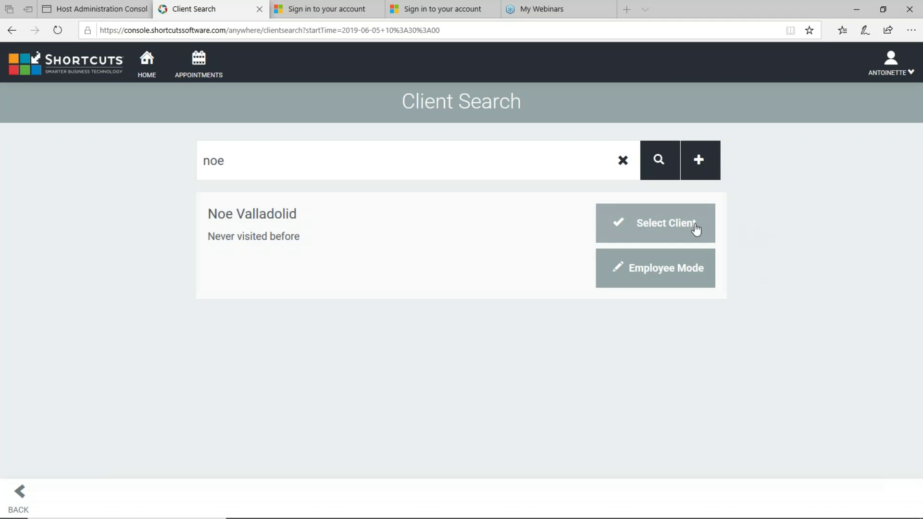
pyautogui.click(660, 228)
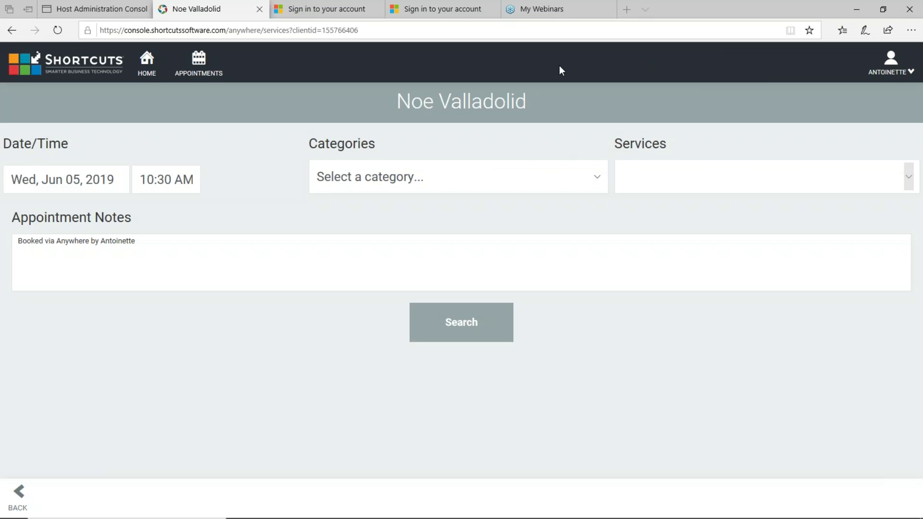
# Open Emme Hair's employee access settings from the Start page
pyautogui.click(146, 61)
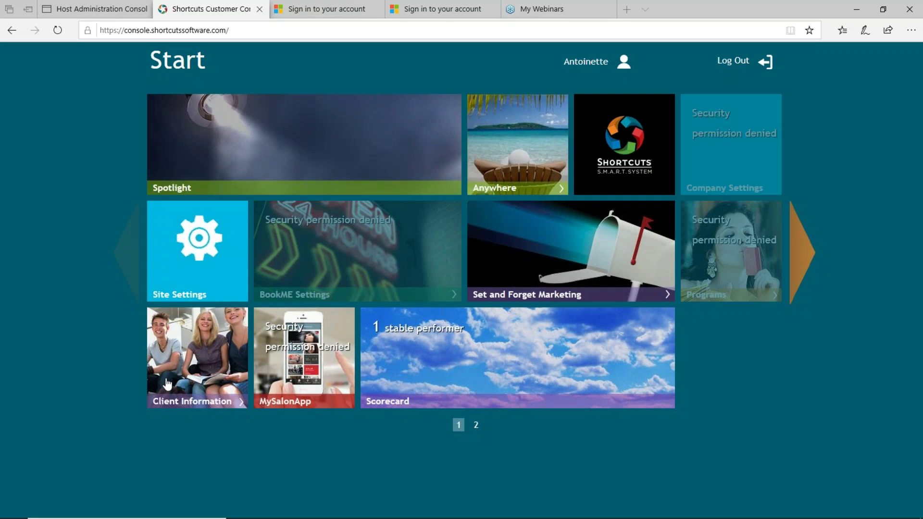
pyautogui.click(197, 284)
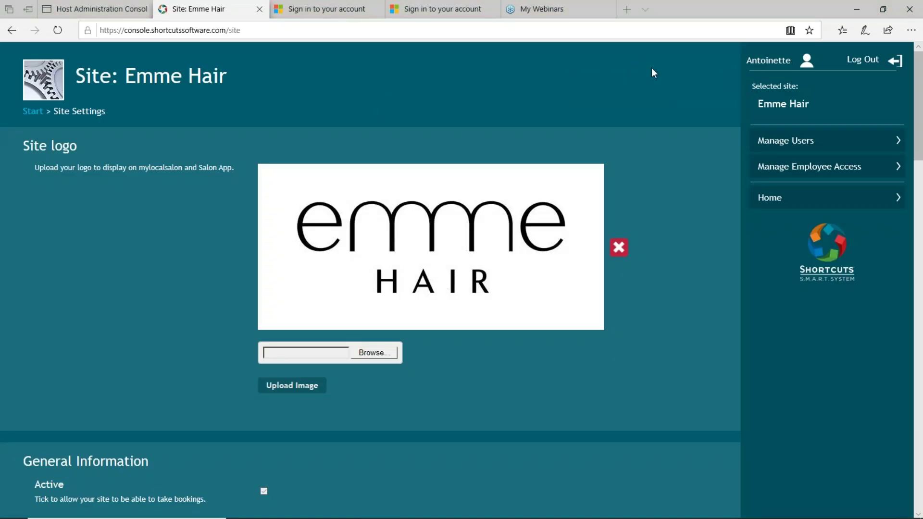
pyautogui.click(815, 173)
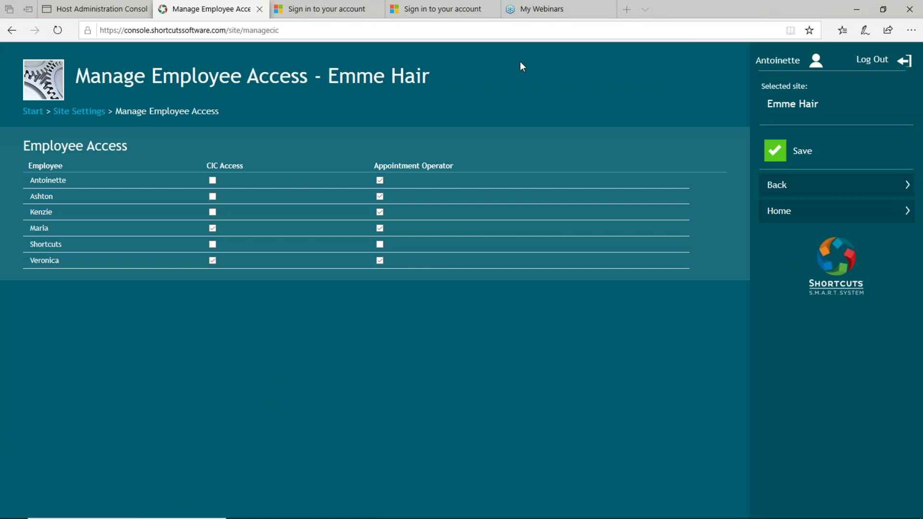
# Grant the first listed employee CIC access, save, and go to Client Information
pyautogui.click(212, 181)
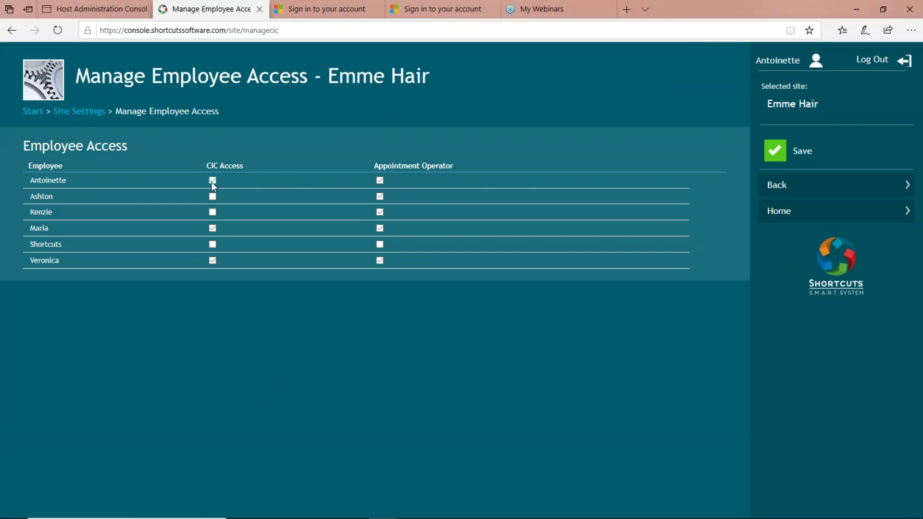
pyautogui.click(812, 156)
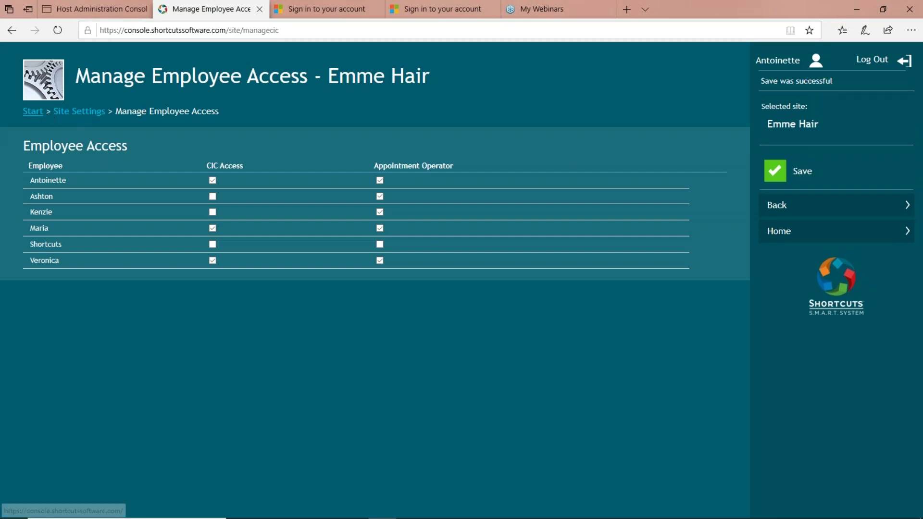
pyautogui.click(33, 113)
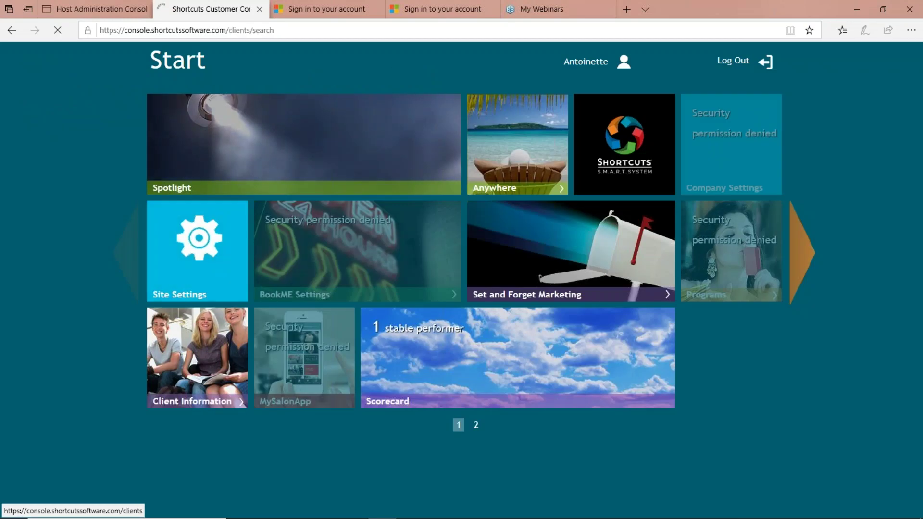
pyautogui.click(202, 365)
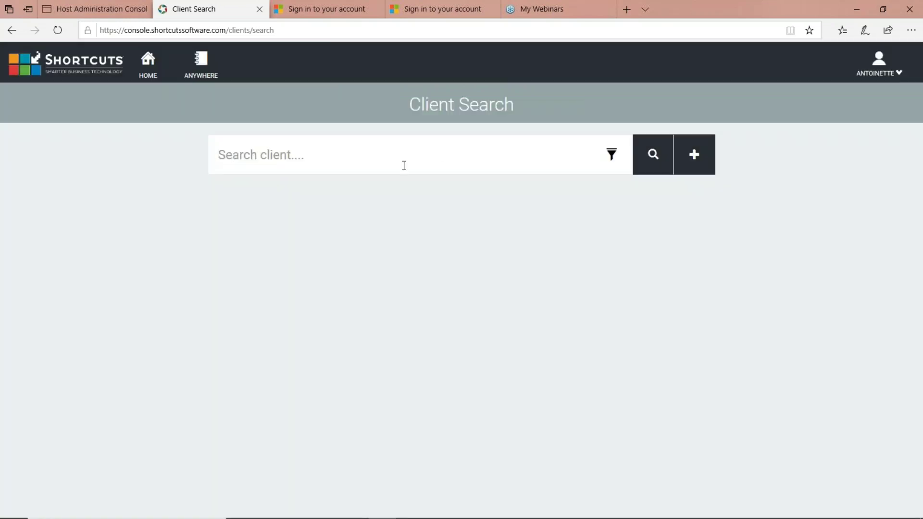
# Enter the security PIN and search for the client by name
pyautogui.click(401, 164)
pyautogui.write('noe')
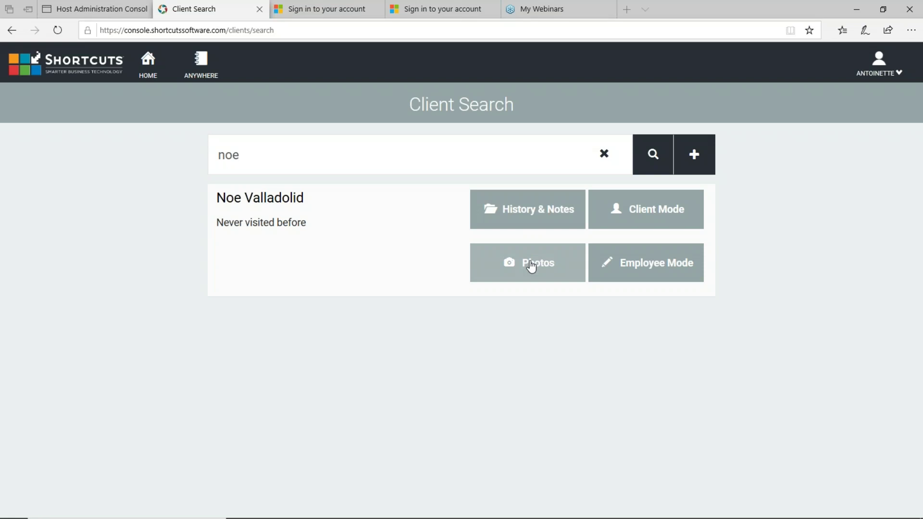
# Open the client's History & Notes, then their Form History
pyautogui.click(543, 218)
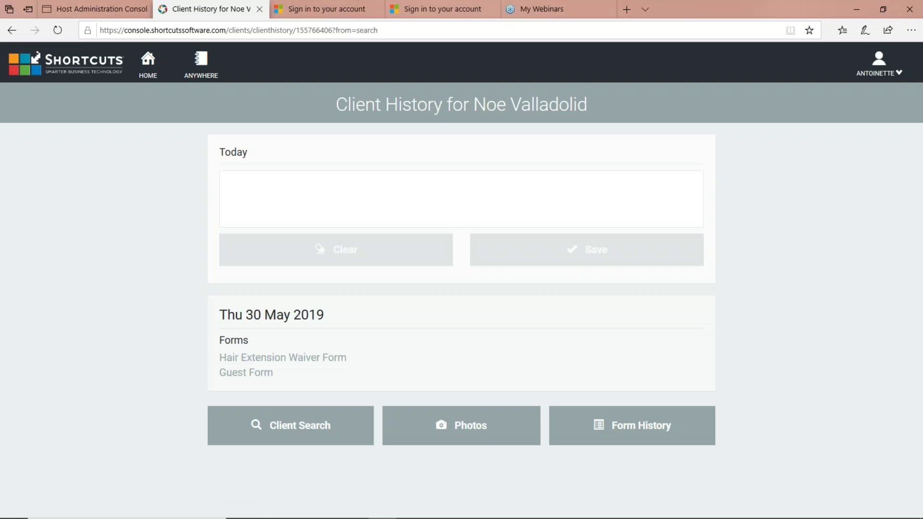
pyautogui.click(545, 212)
pyautogui.click(668, 433)
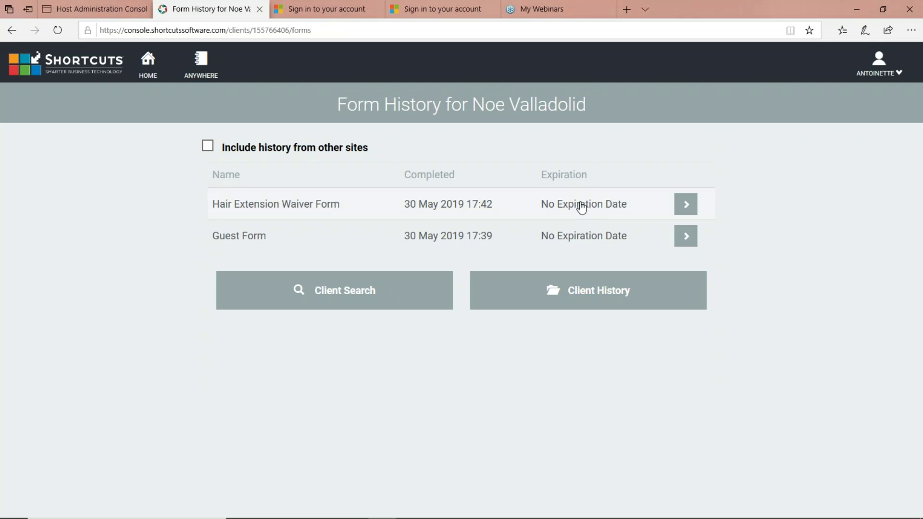
# Read the Hair Extension Waiver Form down to its signature, then open Client Entry
pyautogui.click(665, 201)
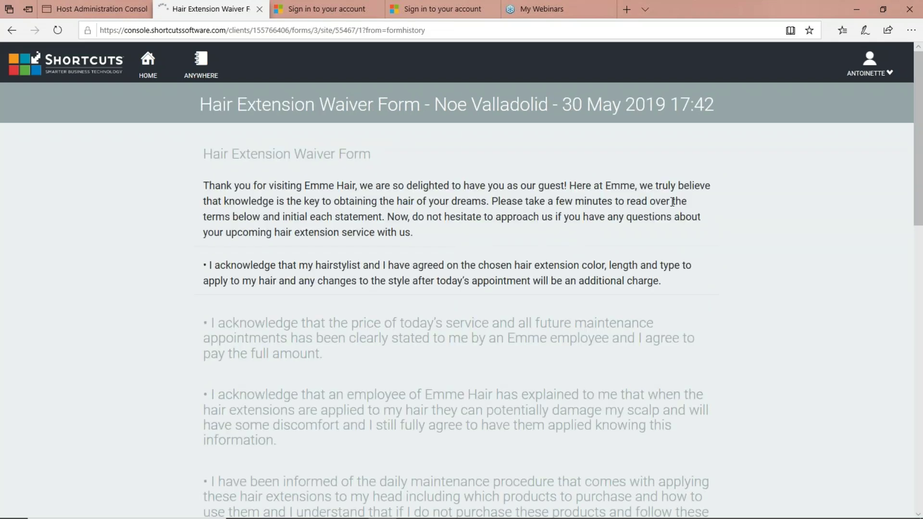
pyautogui.scroll(-7, 619, 250)
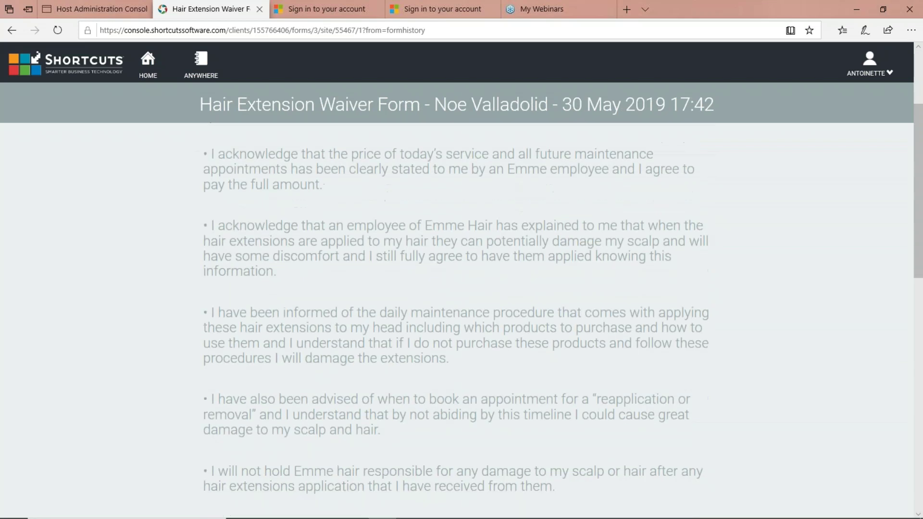
pyautogui.scroll(-6, 619, 253)
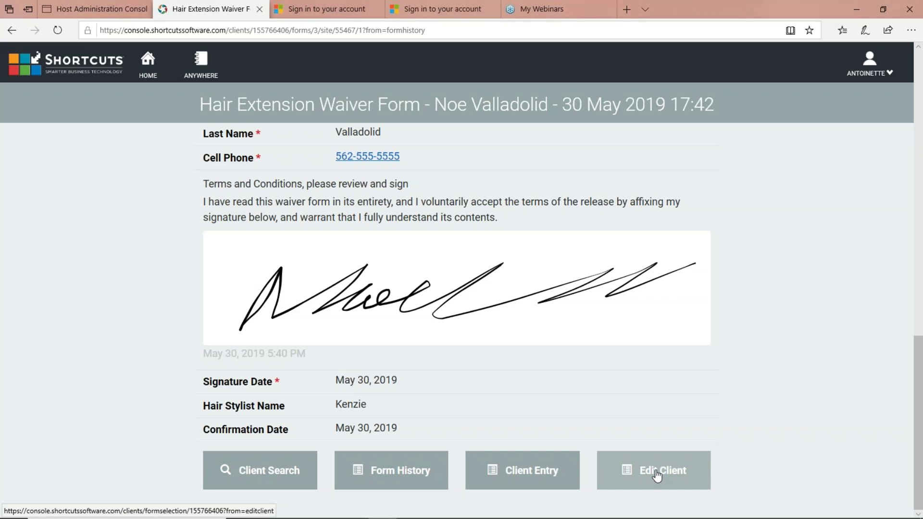
pyautogui.click(499, 475)
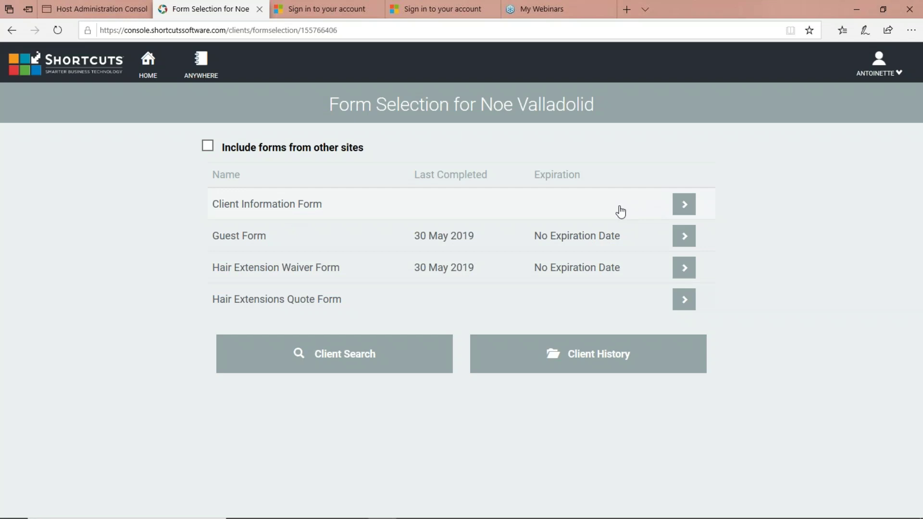
# Open the client's Client Information Form and try submitting it with Done; the phone formats are rejected
pyautogui.click(682, 208)
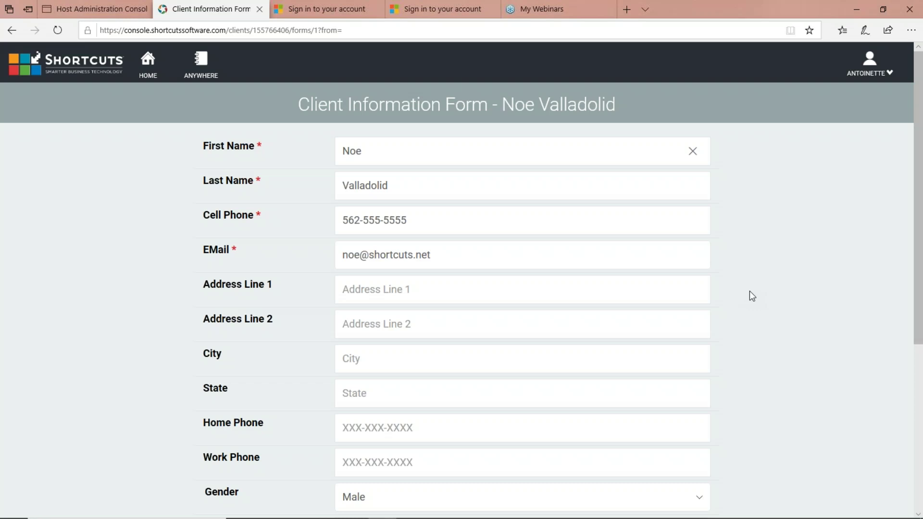
pyautogui.scroll(-5, 749, 291)
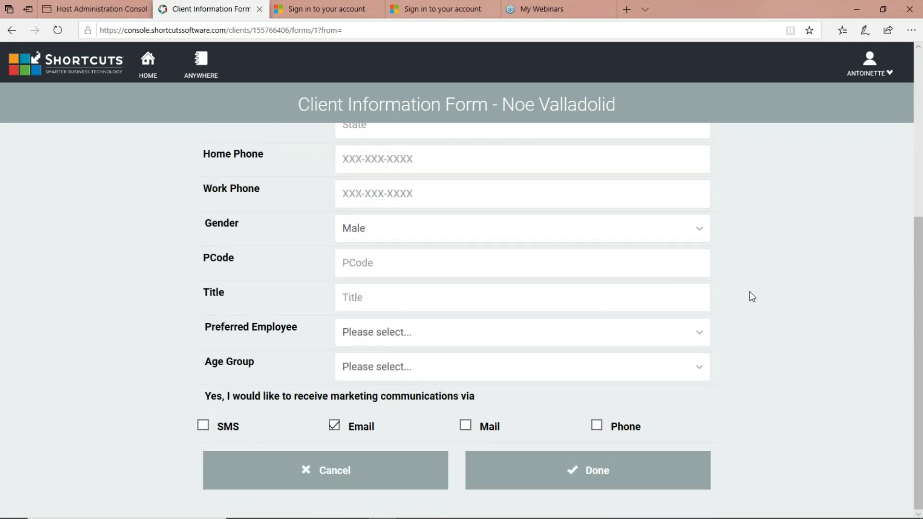
pyautogui.doubleClick(335, 432)
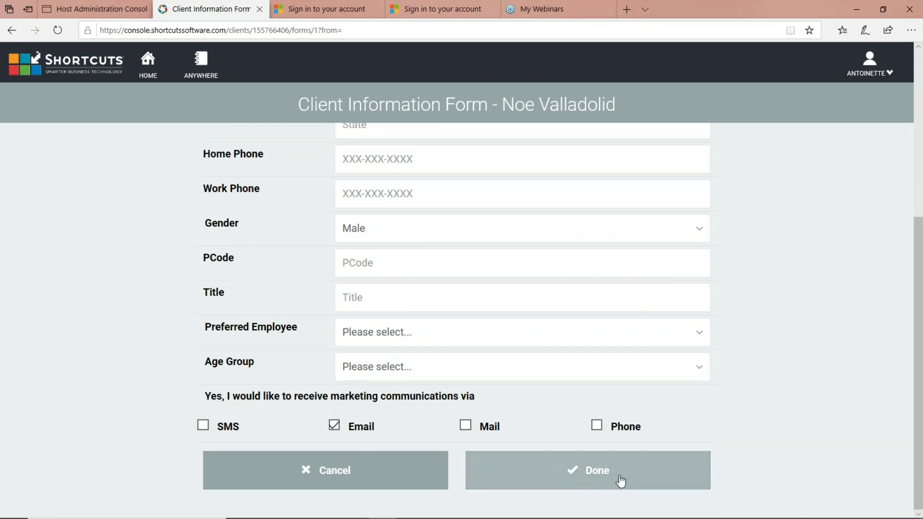
pyautogui.click(620, 480)
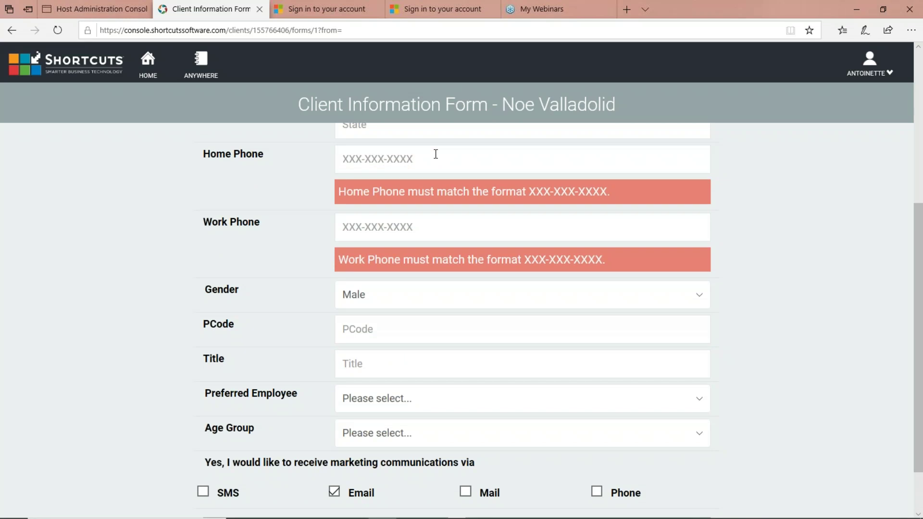
# Cancel the Client Information Form and confirm discarding its entries
pyautogui.scroll(-3, 594, 240)
pyautogui.click(397, 470)
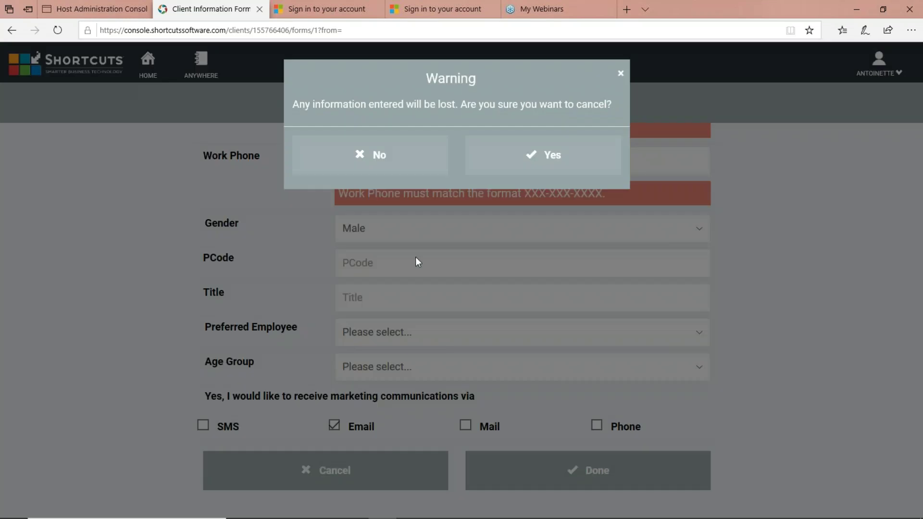
pyautogui.click(509, 172)
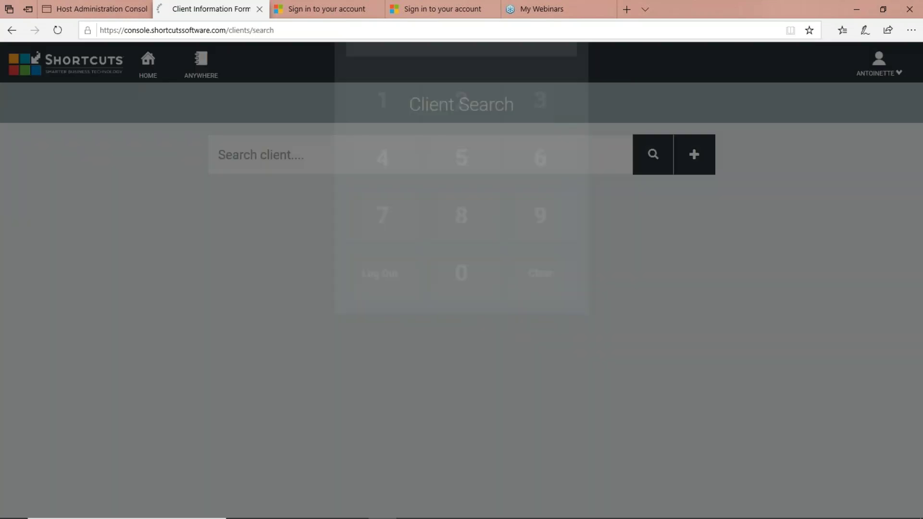
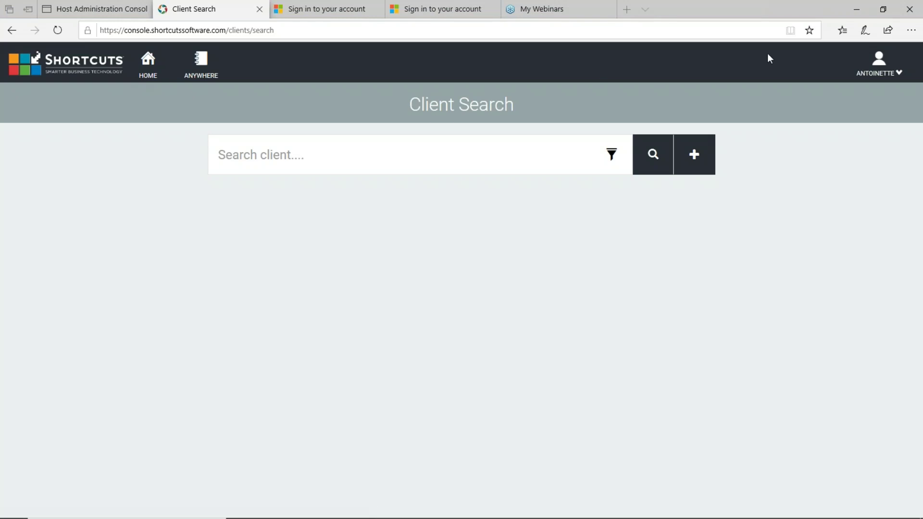
# Unlock Client Search with the security PIN, then enter a client search term and clear it
pyautogui.click(355, 159)
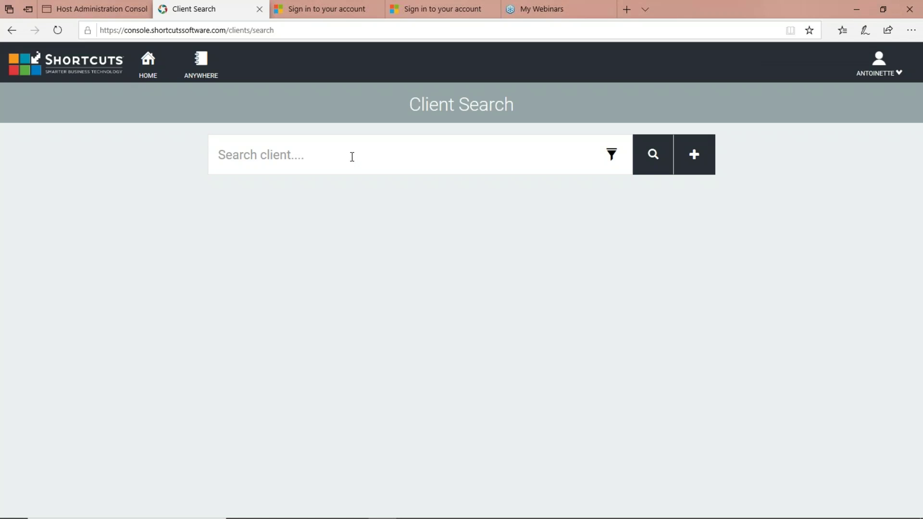
pyautogui.write('ada')
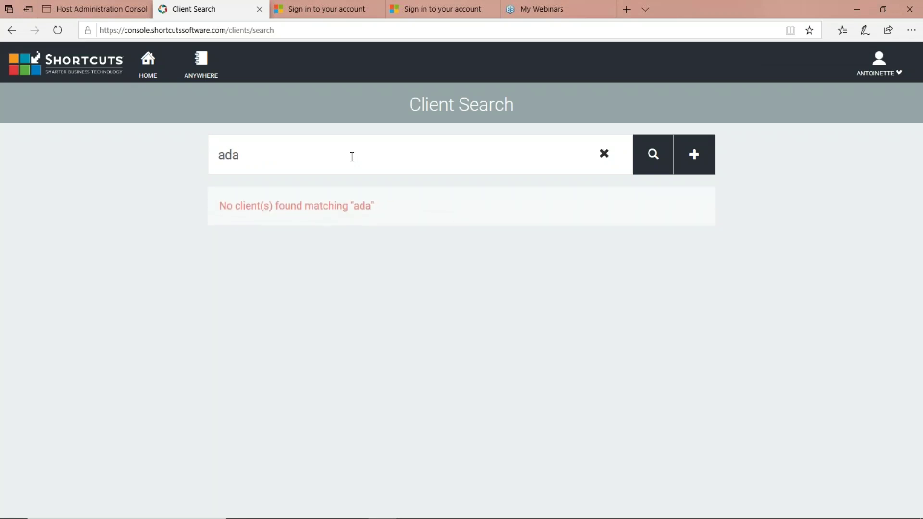
pyautogui.press('BackSpace')
pyautogui.press('BackSpace')
pyautogui.press('BackSpace')
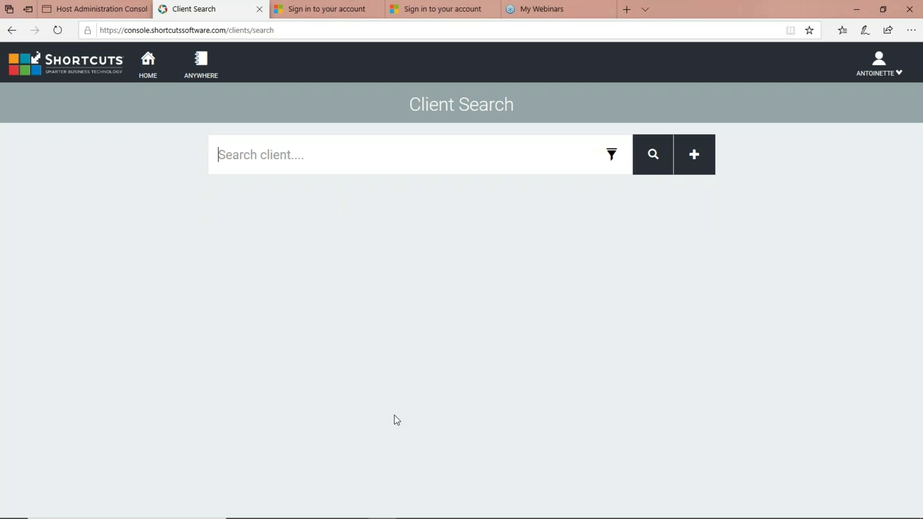
pyautogui.moveTo(411, 514)
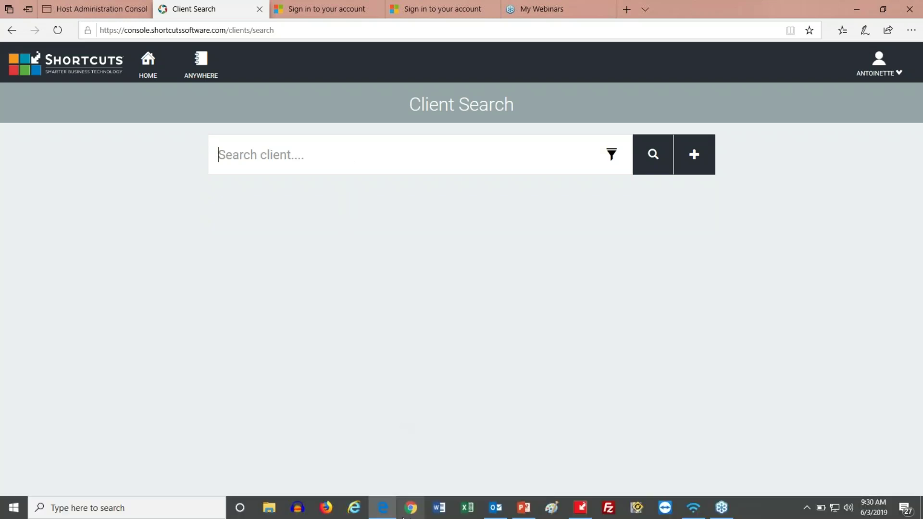
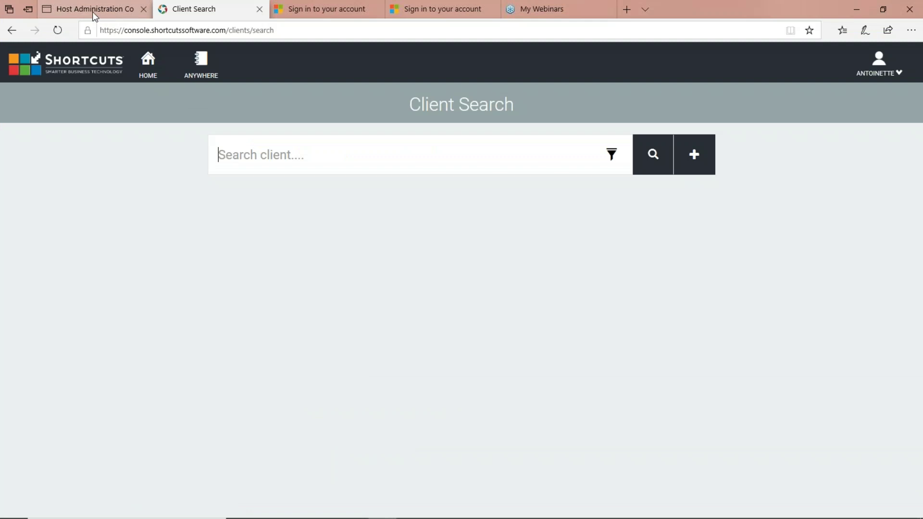
# Replace the company search text with 'tim' and run the search
pyautogui.tripleClick(238, 185)
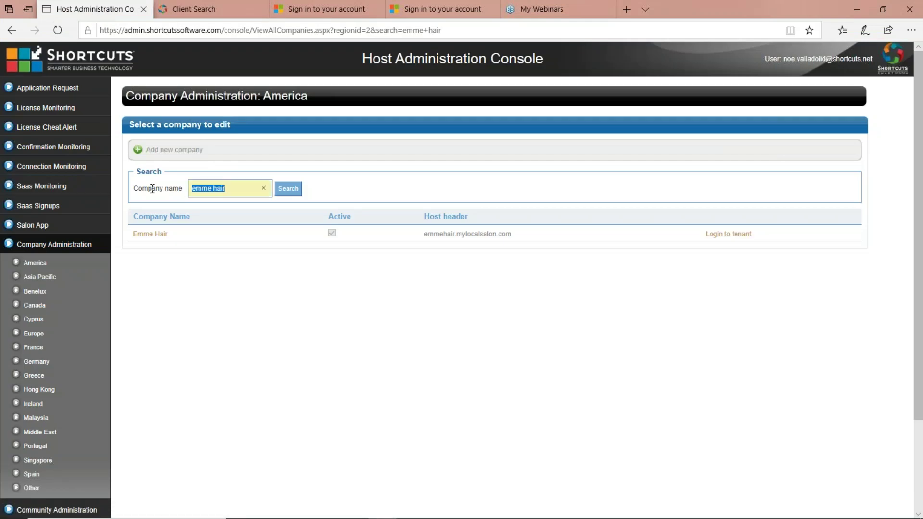
pyautogui.write('tim')
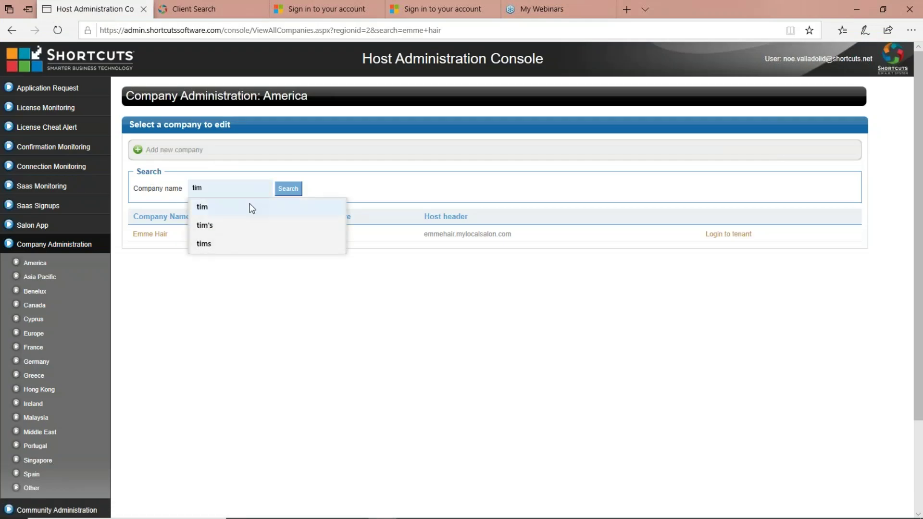
pyautogui.click(285, 190)
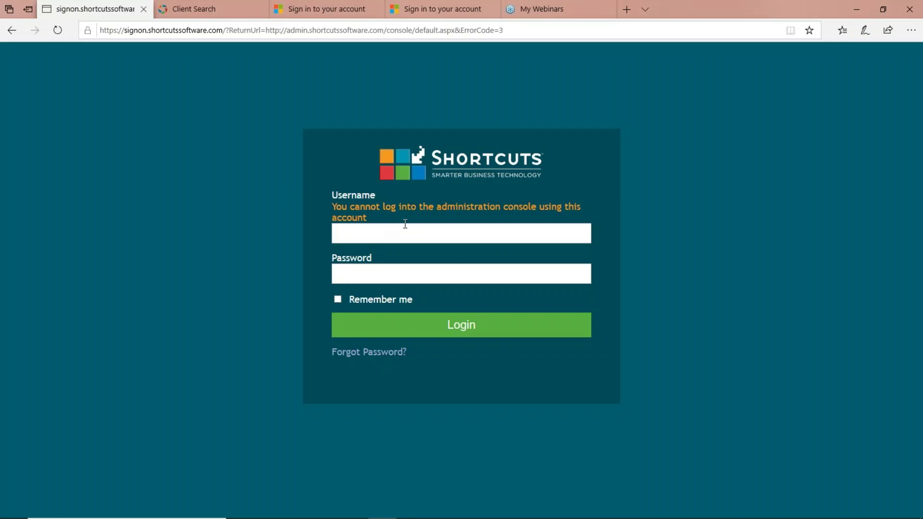
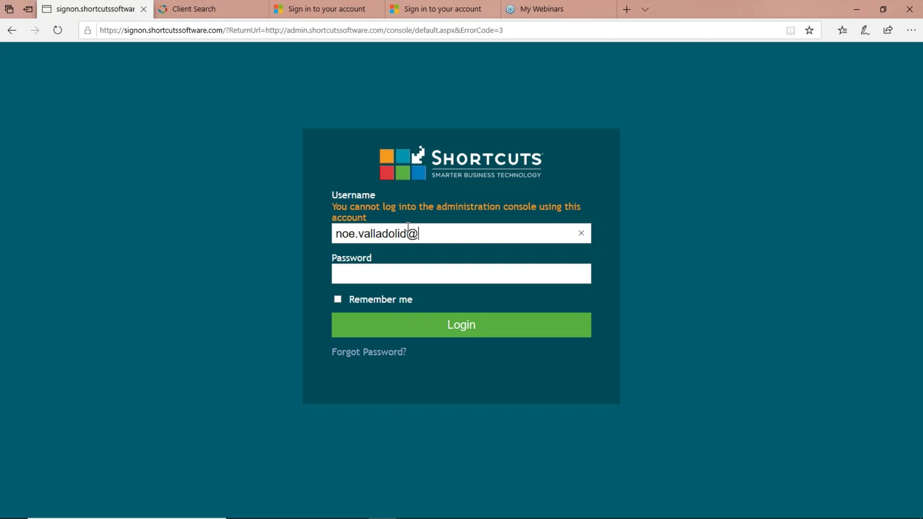
# Sign in with the administrator account's username and password
pyautogui.press('Tab')
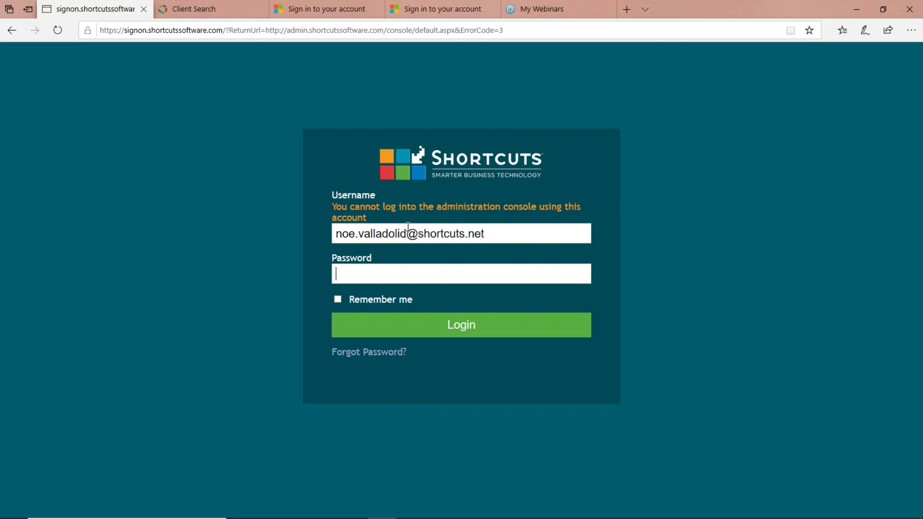
pyautogui.write('•••••••••••••••')
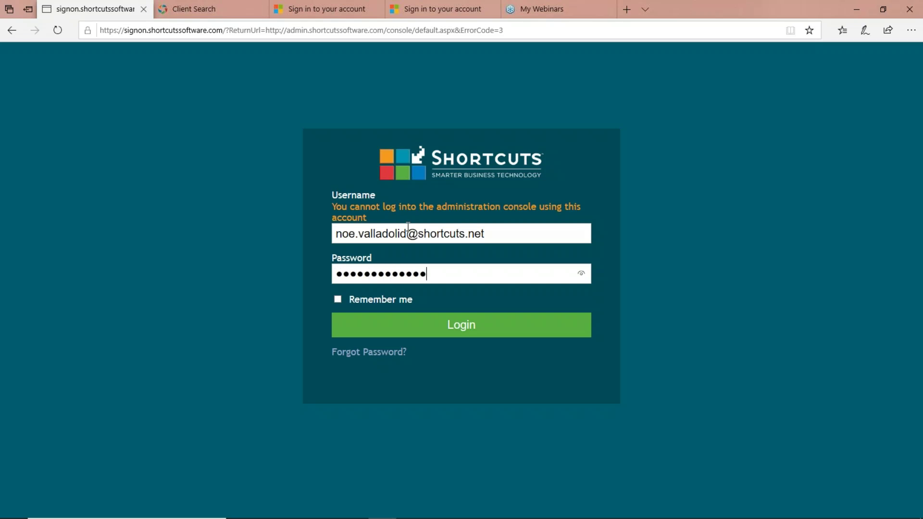
pyautogui.press('Return')
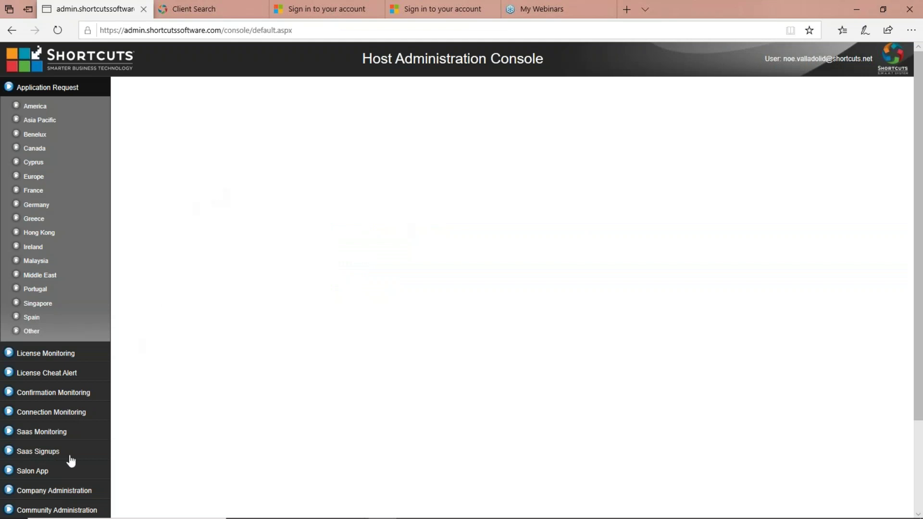
# Search America companies for 'tim' and log in to the Tims Test Site tenant
pyautogui.click(82, 491)
pyautogui.click(36, 263)
pyautogui.click(218, 190)
pyautogui.write('tim')
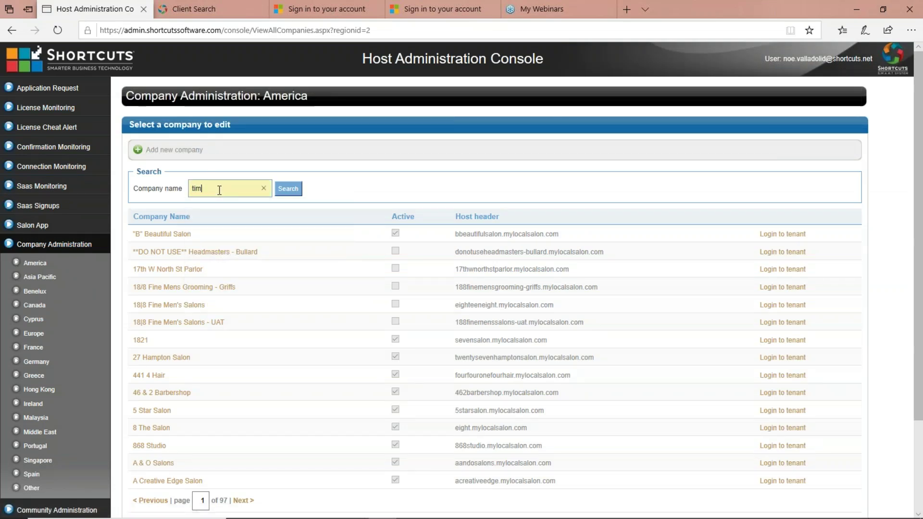
pyautogui.click(298, 192)
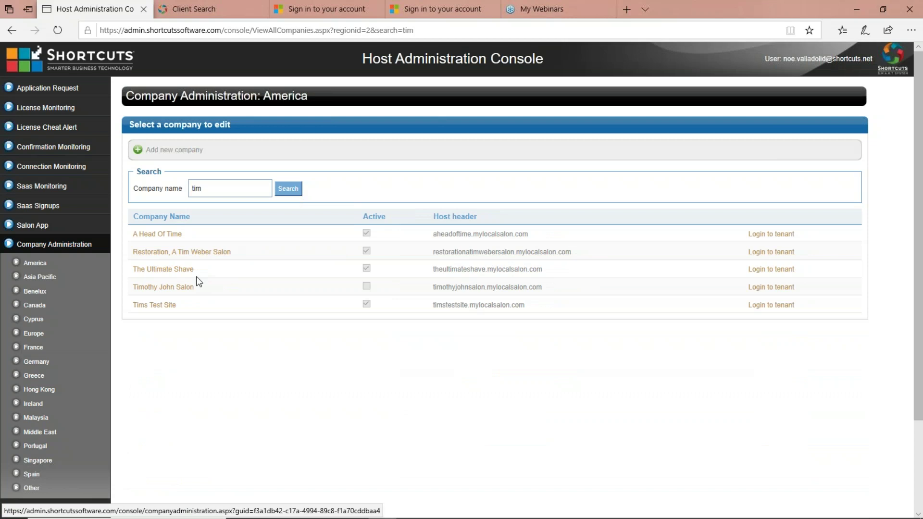
pyautogui.click(789, 306)
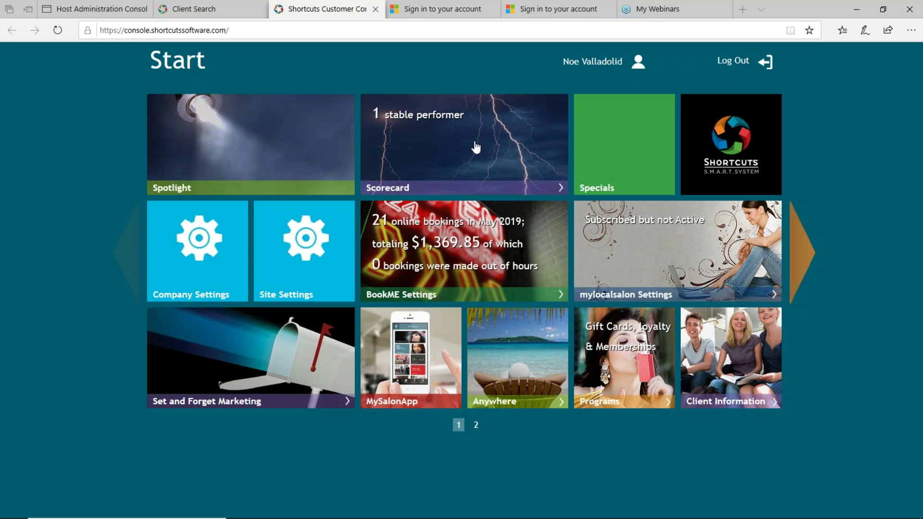
# Open the Emme Hair Scorecard and compare it against the Shortcuts USA - Scorecard Salons community
pyautogui.click(470, 157)
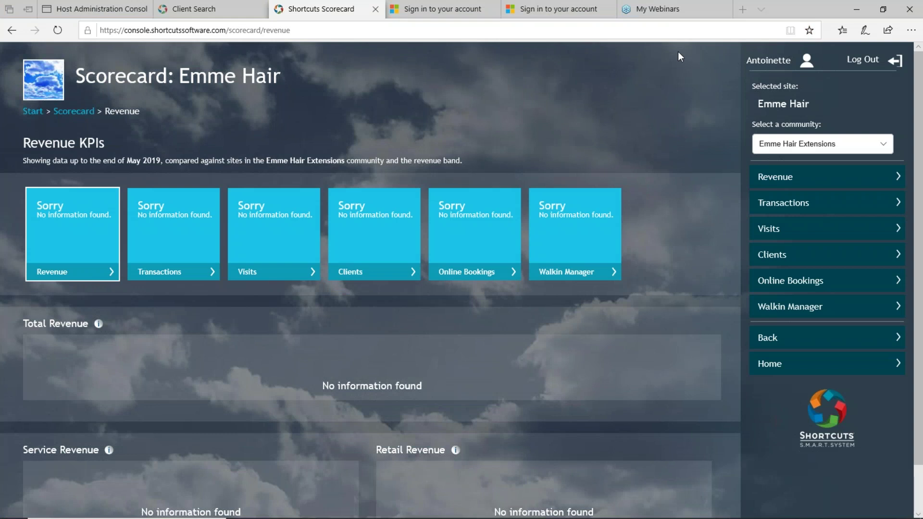
pyautogui.click(877, 142)
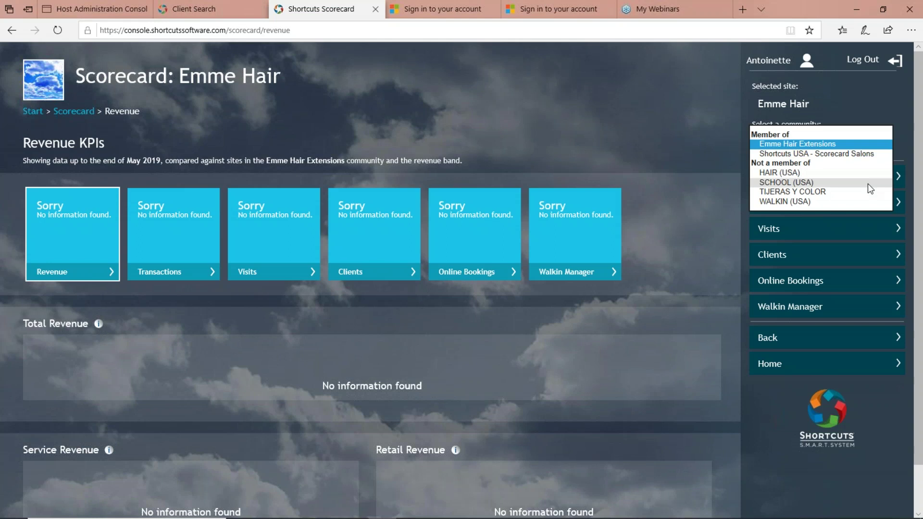
pyautogui.click(873, 155)
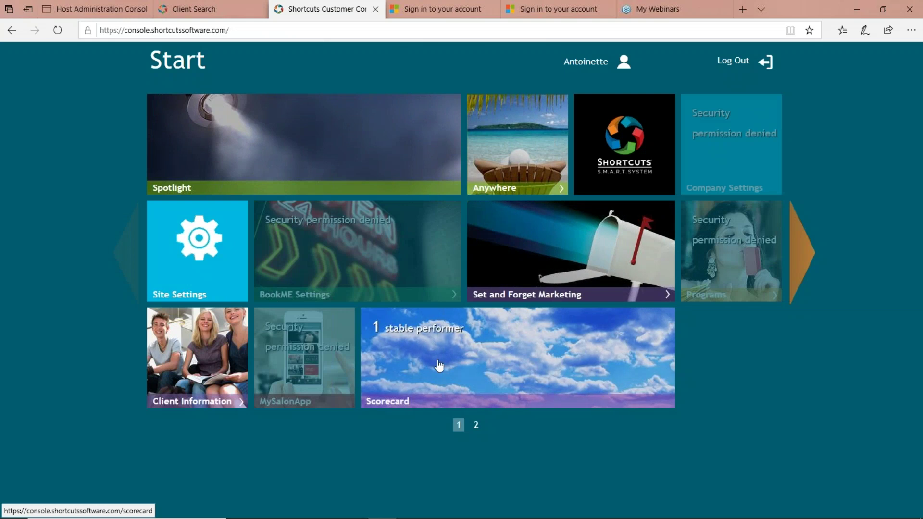
# Close the Client Search tab, log in to Tims Test Site again, and close the extra console tab
pyautogui.click(209, 10)
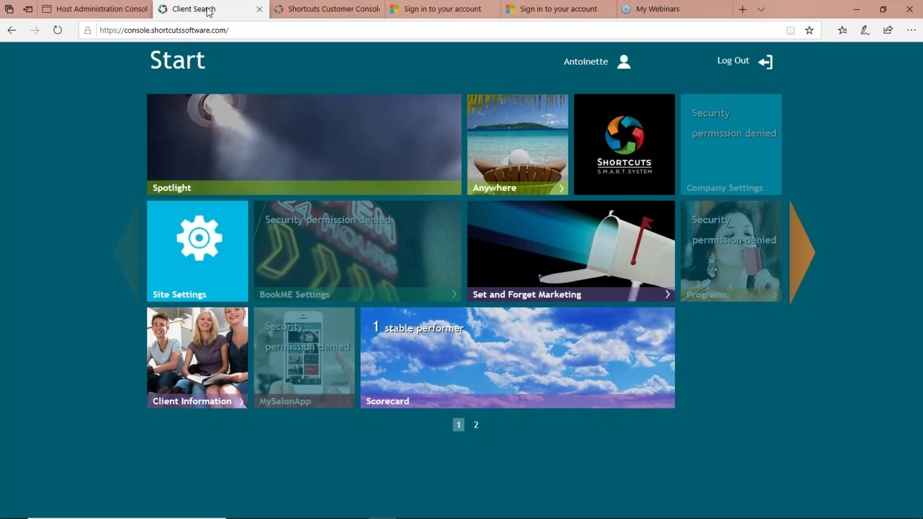
pyautogui.click(259, 10)
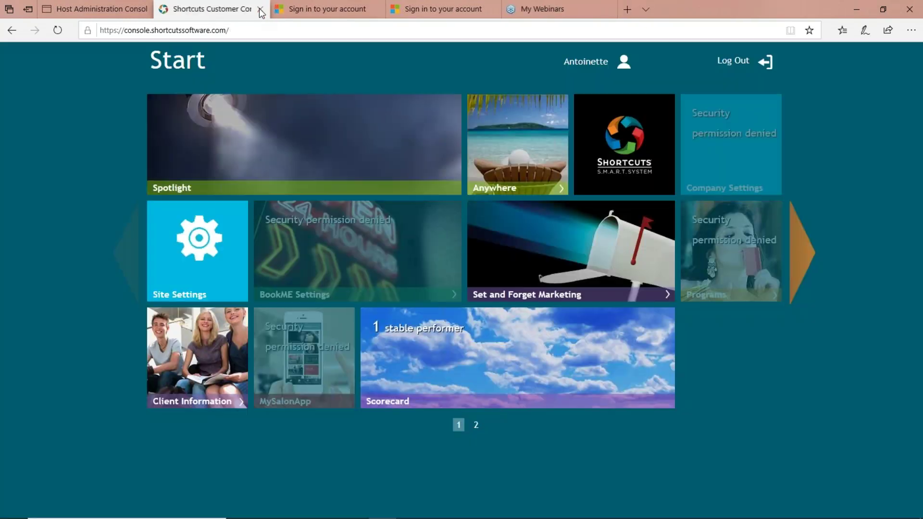
pyautogui.click(89, 11)
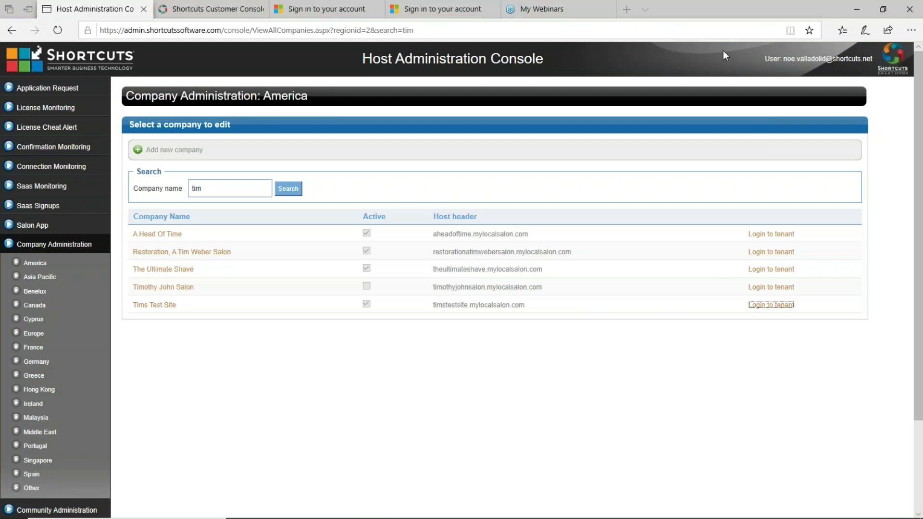
pyautogui.click(791, 312)
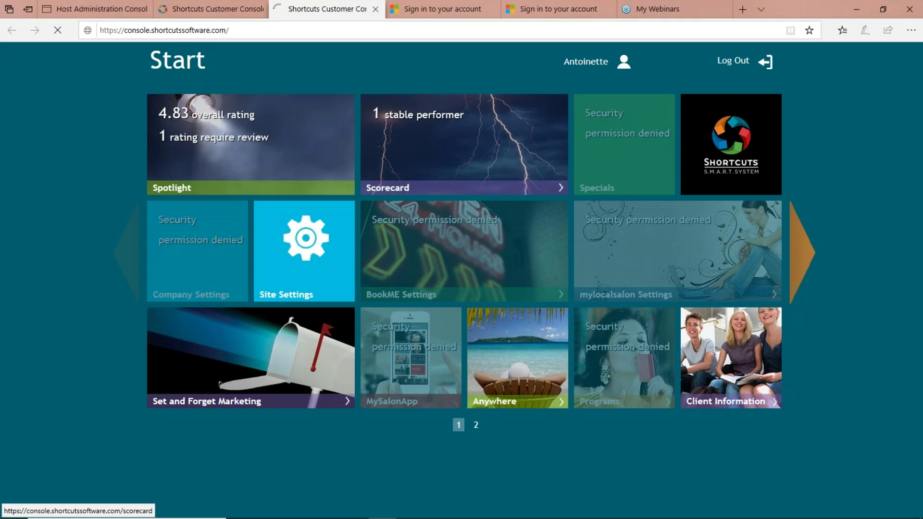
pyautogui.click(259, 9)
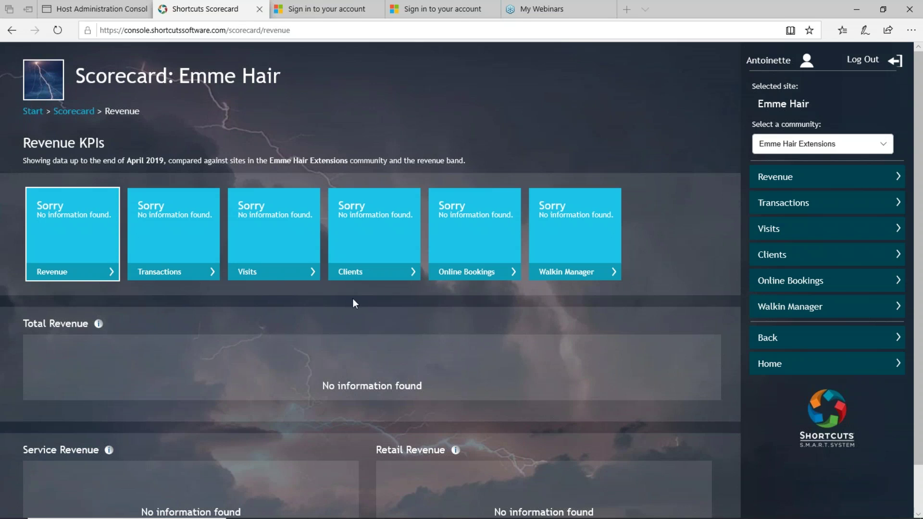
# Return from the Revenue KPIs to Start, close the console tab, and log in to Tims Test Site again
pyautogui.scroll(-2, 342, 302)
pyautogui.scroll(2, 340, 302)
pyautogui.scroll(-1, 337, 305)
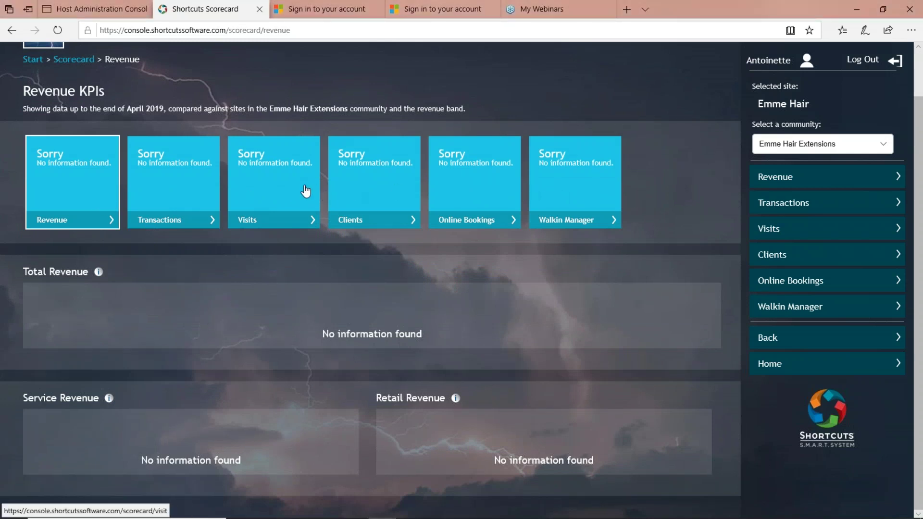
pyautogui.scroll(1, 226, 149)
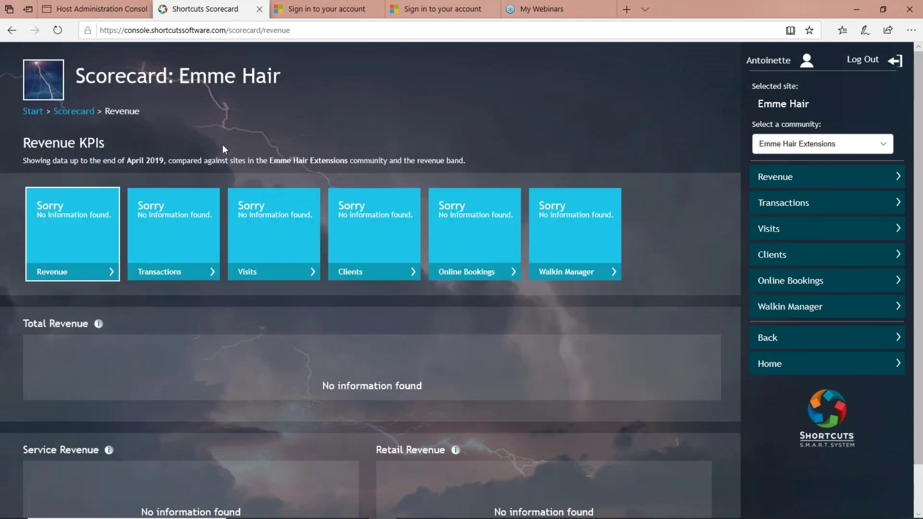
pyautogui.click(33, 112)
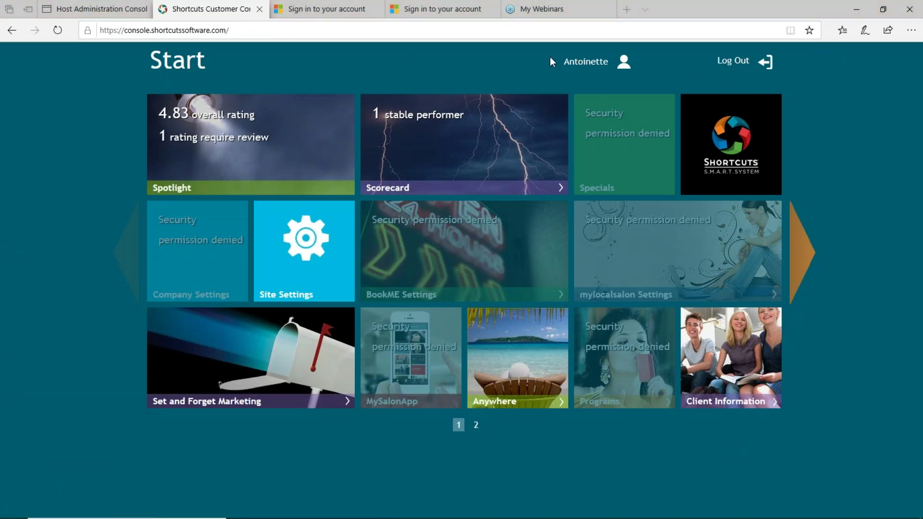
pyautogui.click(259, 9)
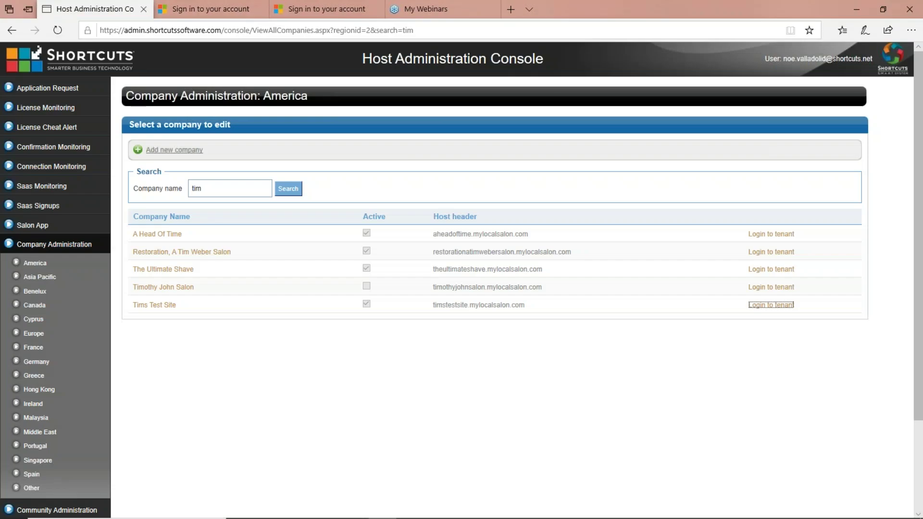
pyautogui.click(789, 305)
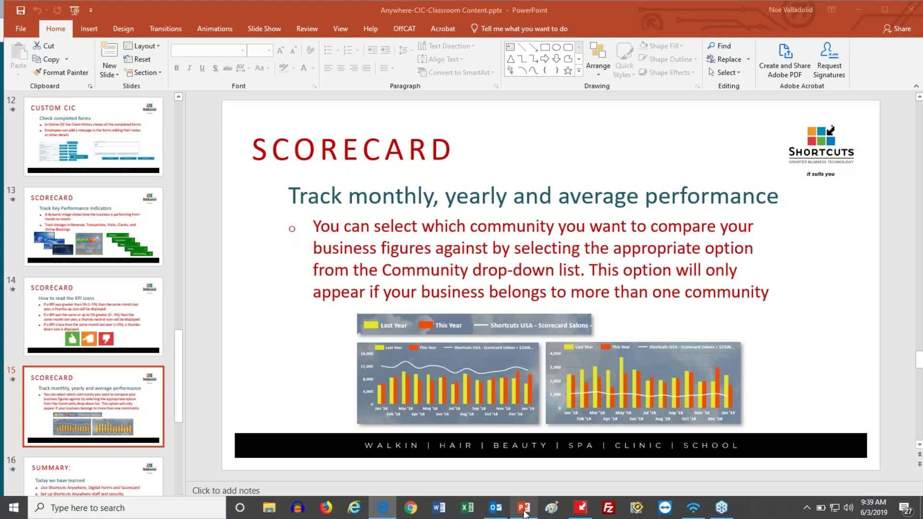
# Present slide 15, the Scorecard comparison-community slide, as a slide show in PowerPoint
pyautogui.click(525, 508)
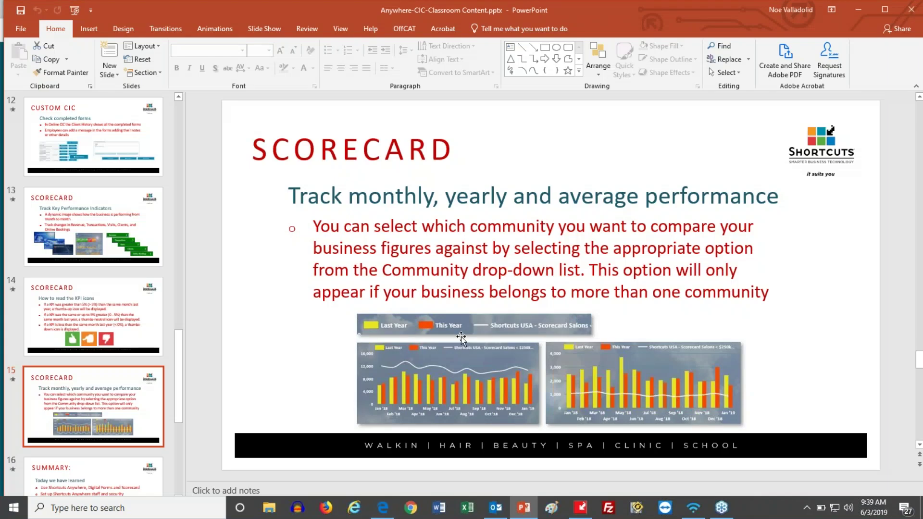
pyautogui.click(371, 248)
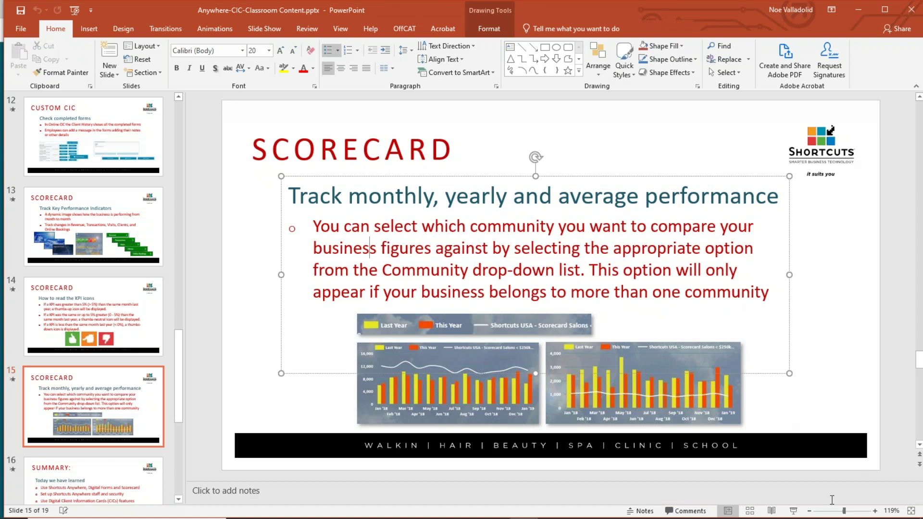
pyautogui.click(793, 512)
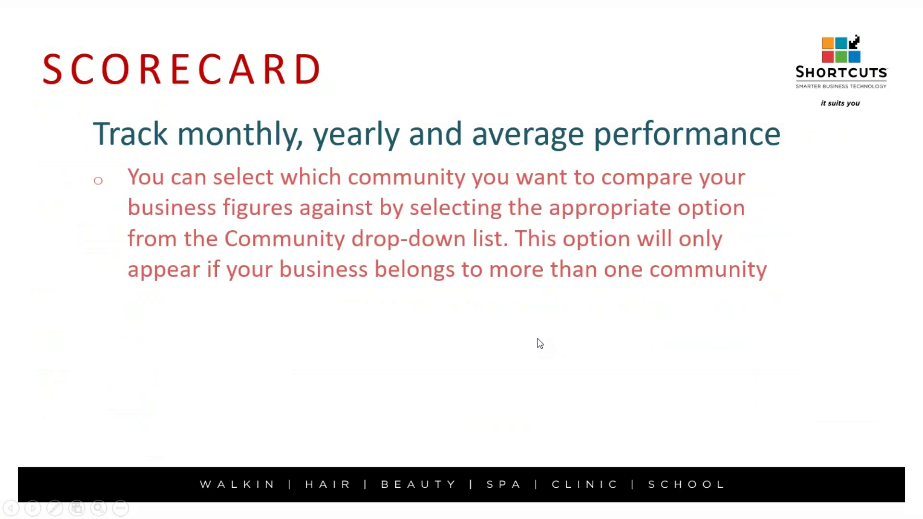
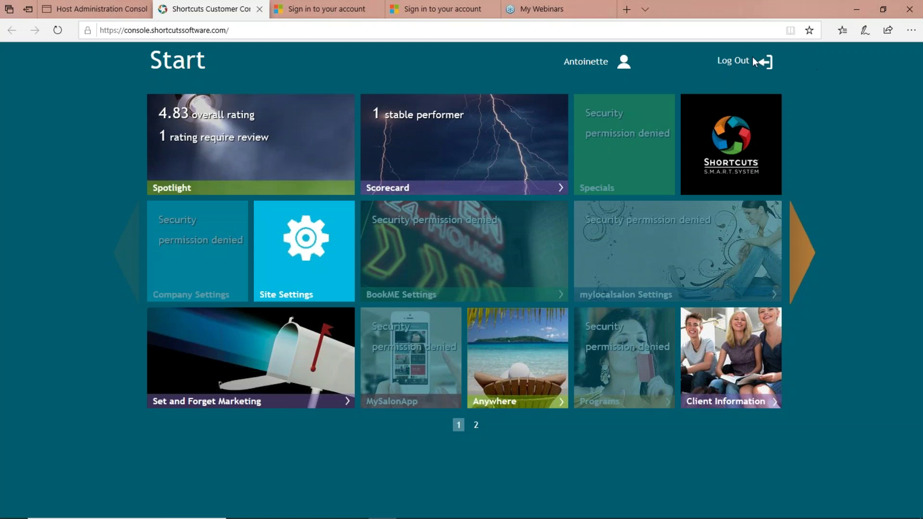
# Enter the security PIN on Client Information and search for the client by name
pyautogui.click(748, 385)
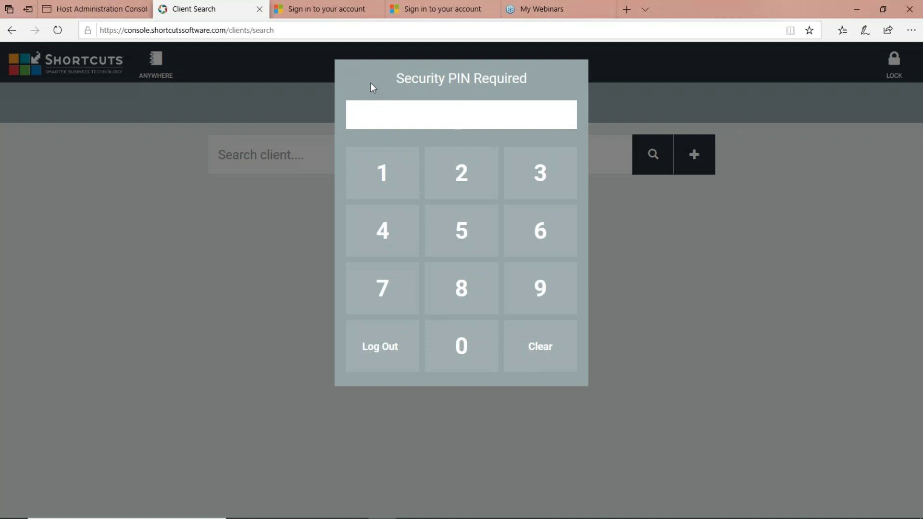
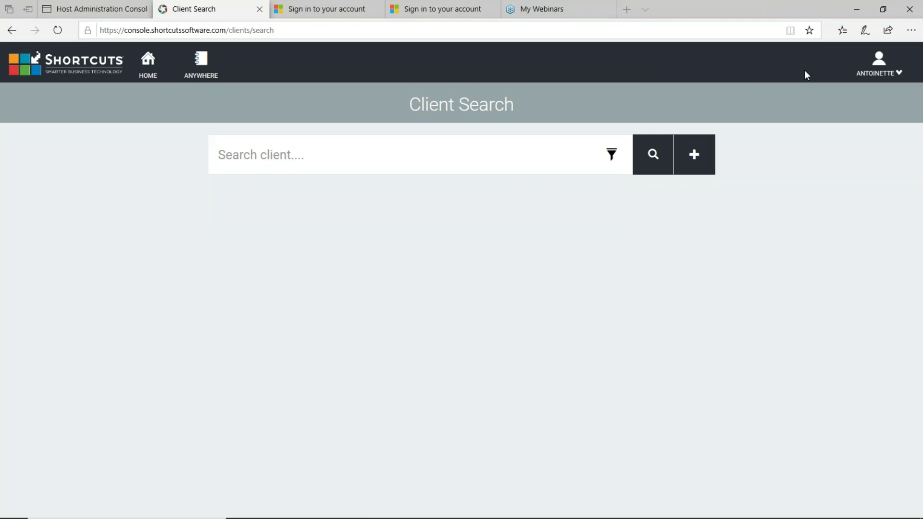
pyautogui.click(421, 154)
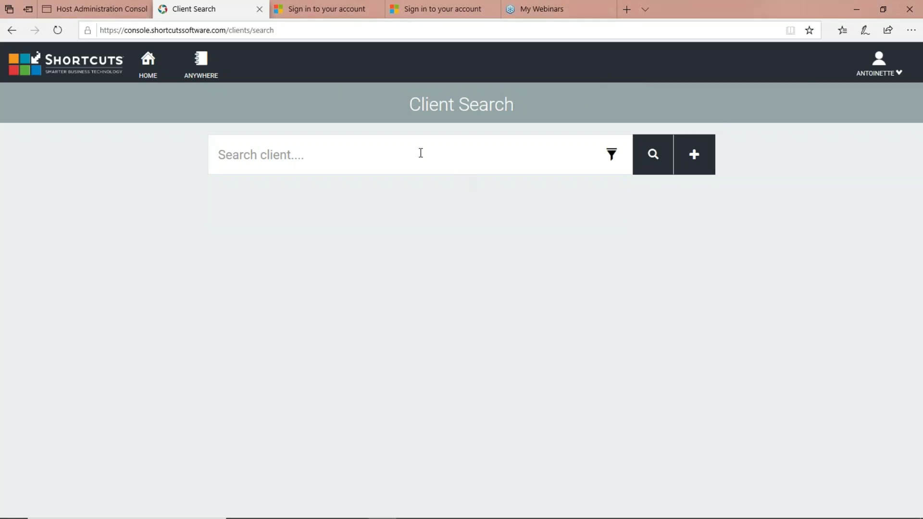
pyautogui.write('noe')
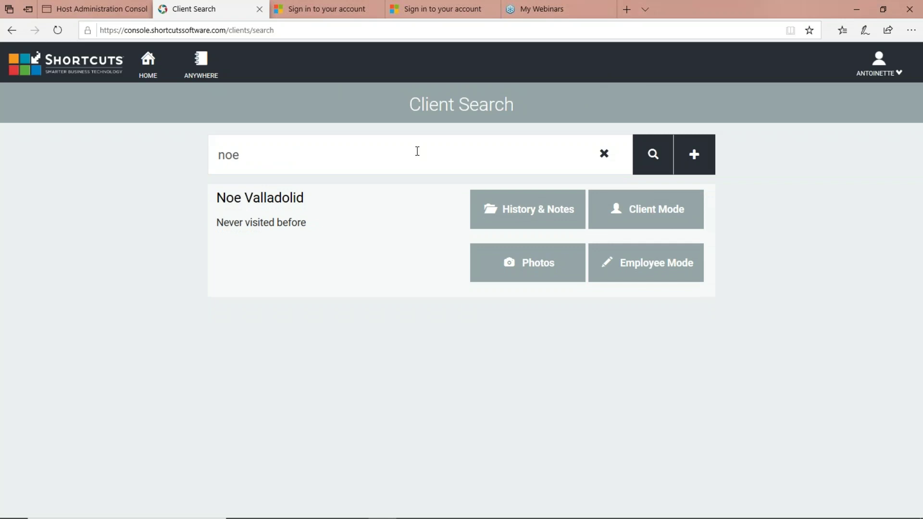
# Open the found client's History & Notes, then switch to the salon appointment book
pyautogui.click(532, 208)
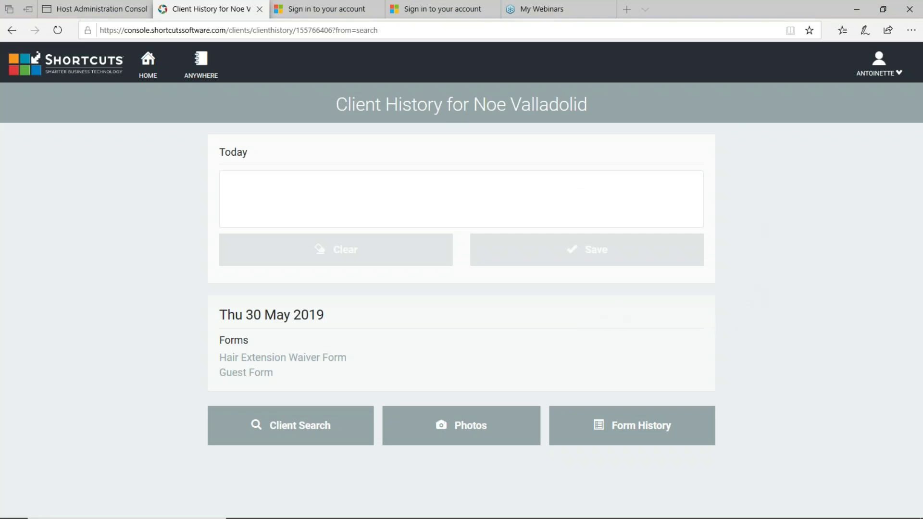
pyautogui.moveTo(666, 517)
pyautogui.click(579, 511)
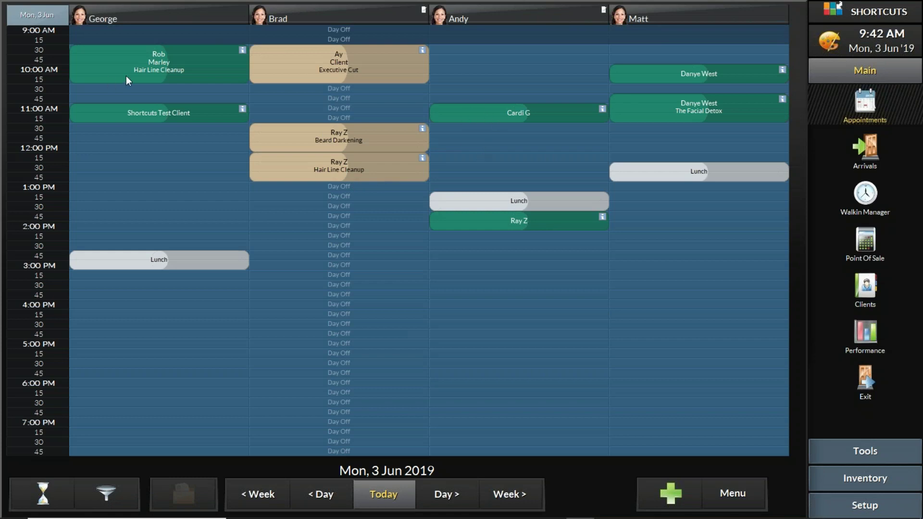
# Open the client history for the 9:30 Hair Line Cleanup through its client details dialog
pyautogui.click(118, 62)
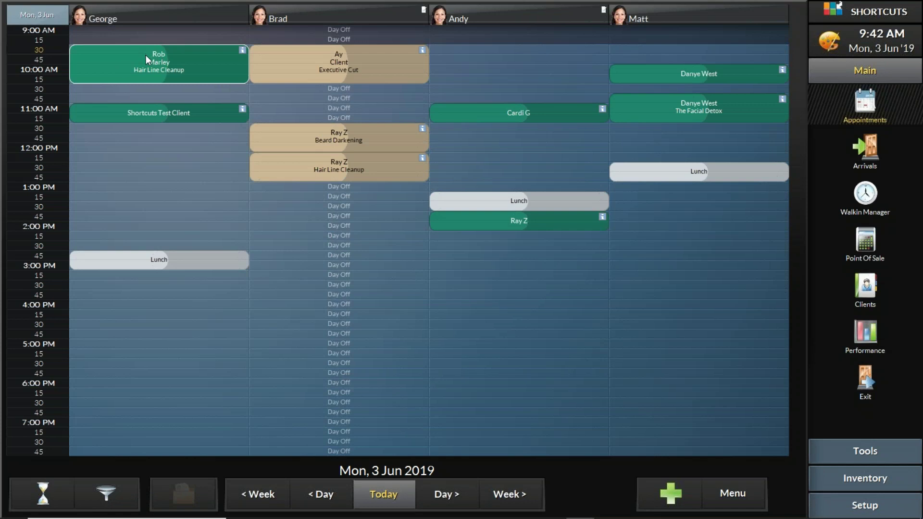
pyautogui.moveTo(145, 55)
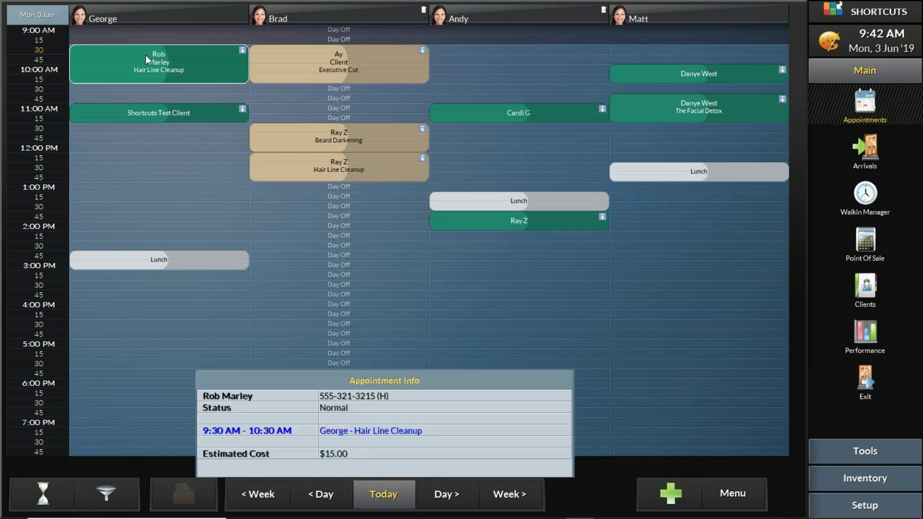
pyautogui.rightClick(129, 60)
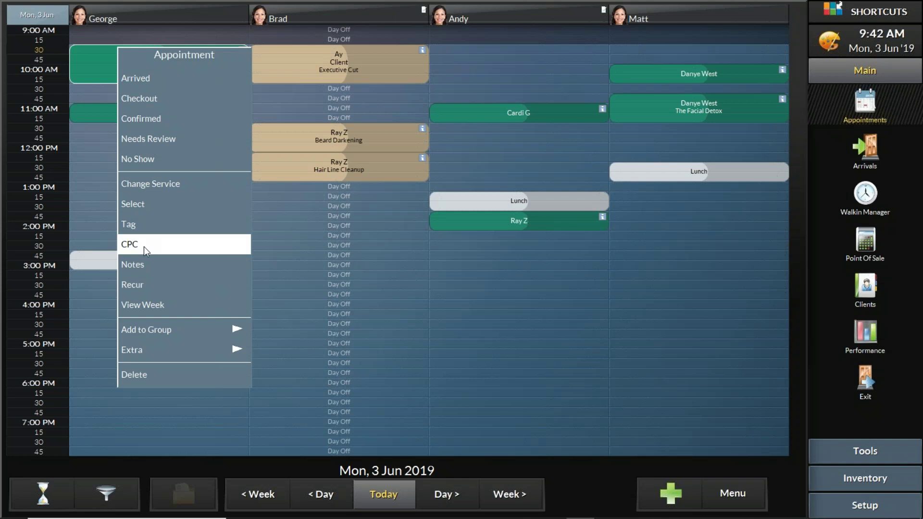
pyautogui.click(94, 70)
pyautogui.click(94, 72)
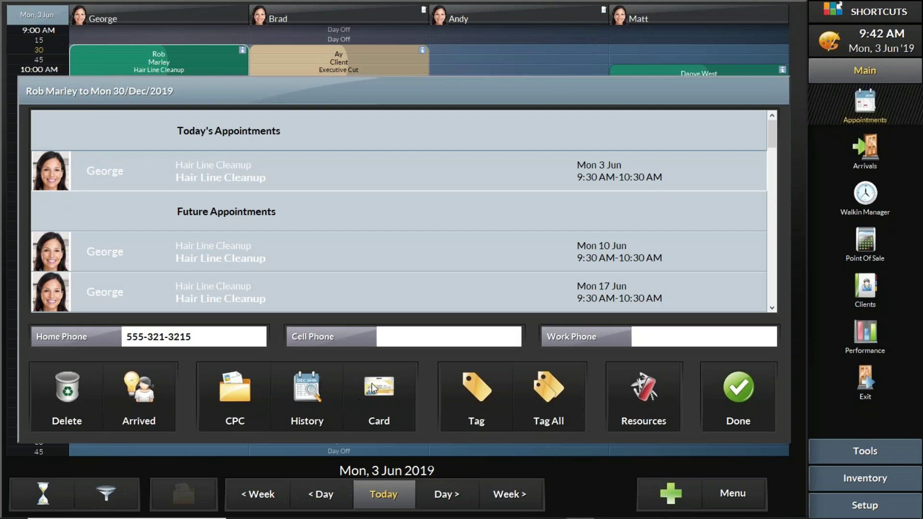
pyautogui.click(313, 394)
pyautogui.click(318, 388)
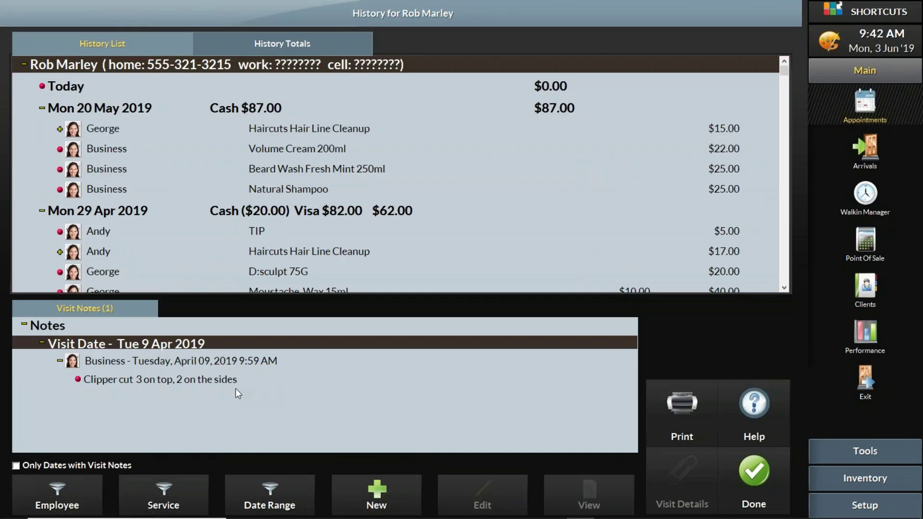
# Select the clipper cut note, then close the history and client dialog back to 3 Jun 2019
pyautogui.click(203, 381)
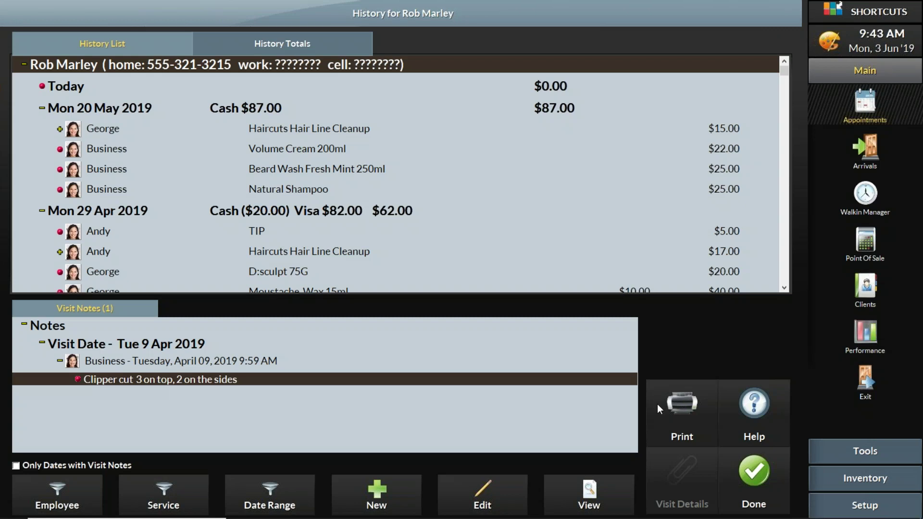
pyautogui.click(738, 479)
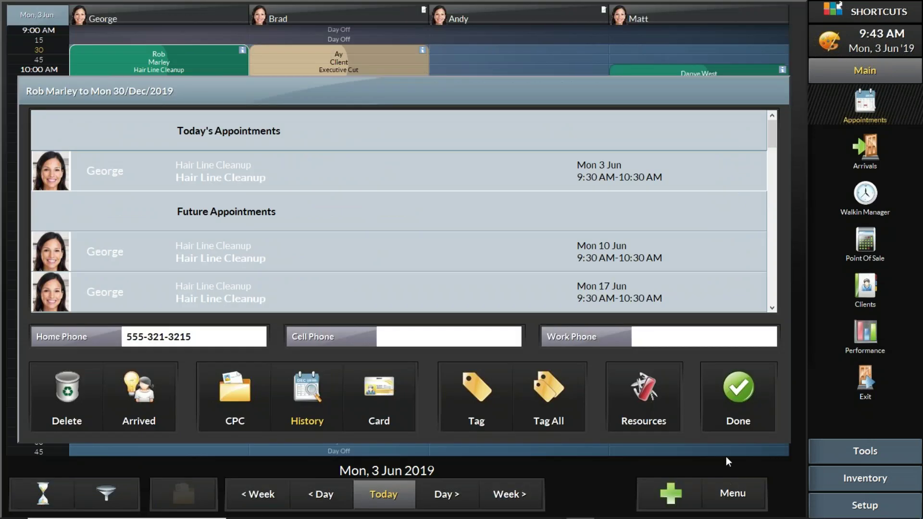
pyautogui.click(723, 414)
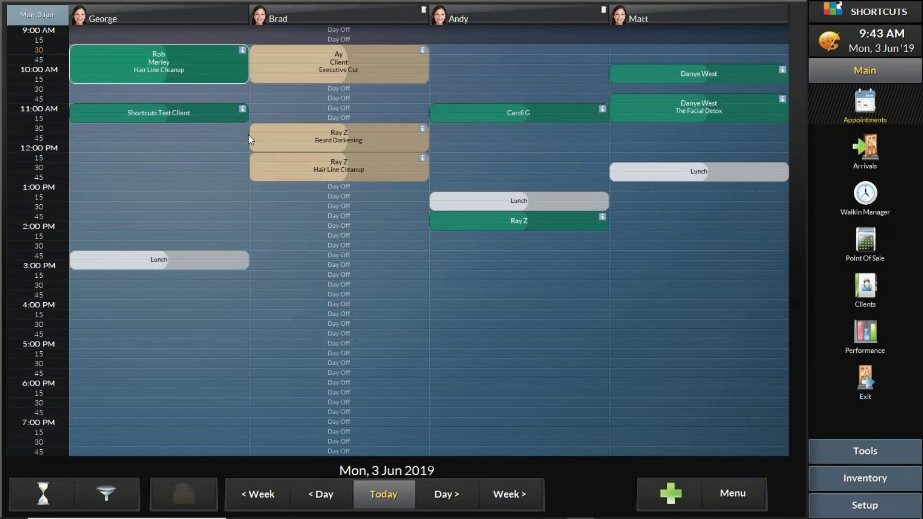
# Move Executive Cut, Beard Darkening, Hair Line Cleanup and the 11:00 appointment into George's column, keeping stretched durations
pyautogui.moveTo(300, 61); pyautogui.dragTo(118, 139)
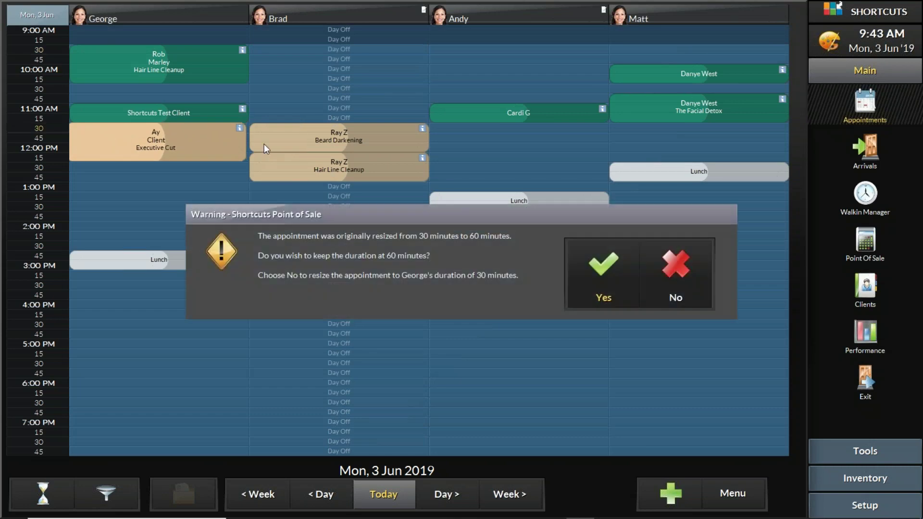
pyautogui.click(588, 252)
pyautogui.moveTo(310, 156); pyautogui.dragTo(139, 180)
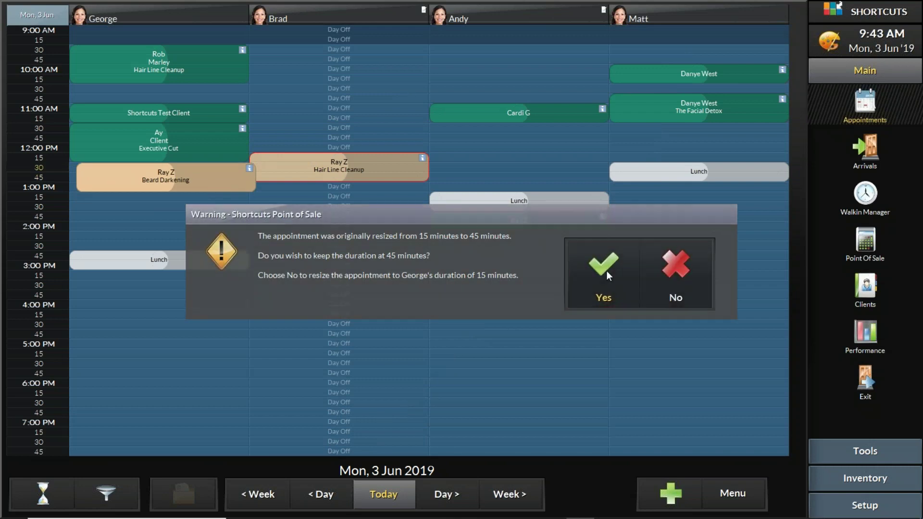
pyautogui.click(603, 272)
pyautogui.moveTo(332, 178); pyautogui.dragTo(123, 211)
pyautogui.click(605, 269)
pyautogui.moveTo(492, 119); pyautogui.dragTo(129, 235)
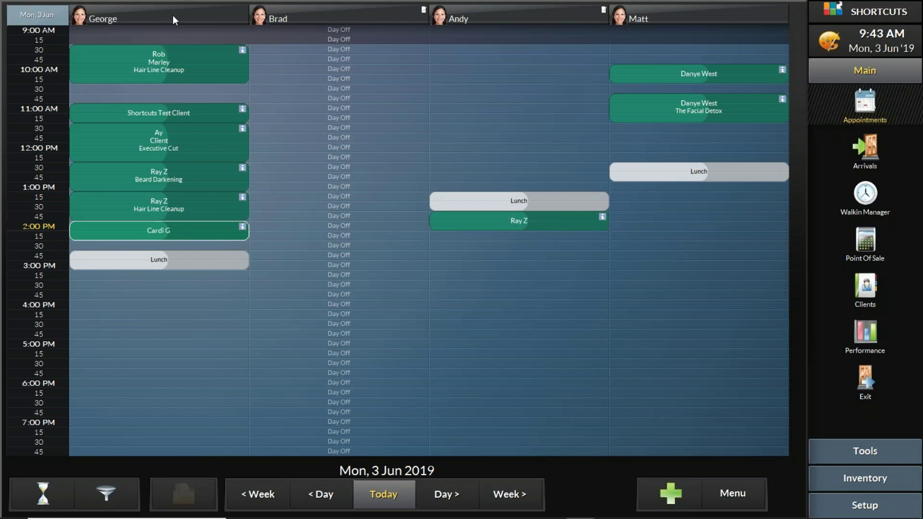
pyautogui.click(149, 10)
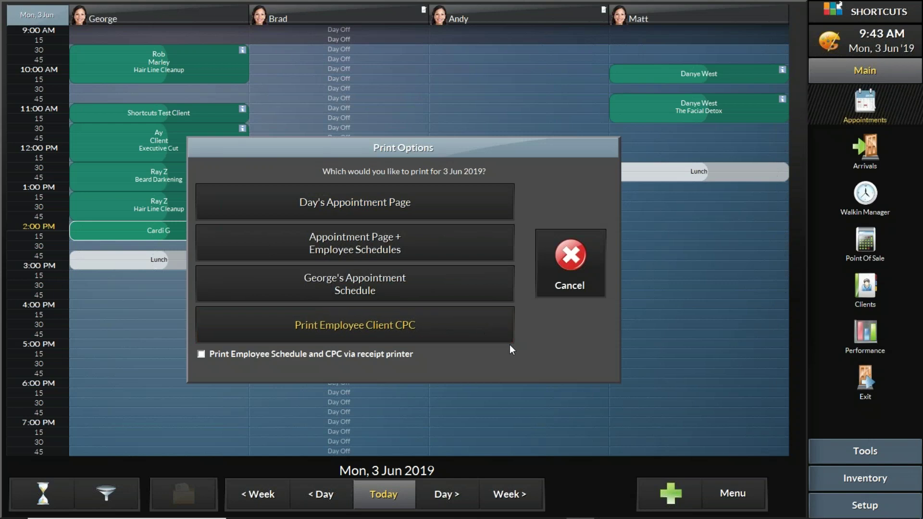
pyautogui.click(201, 355)
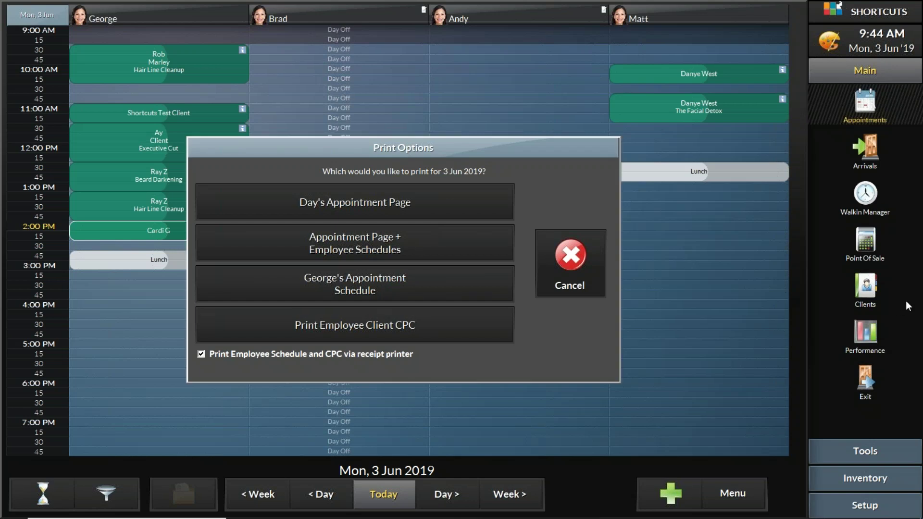
pyautogui.click(555, 270)
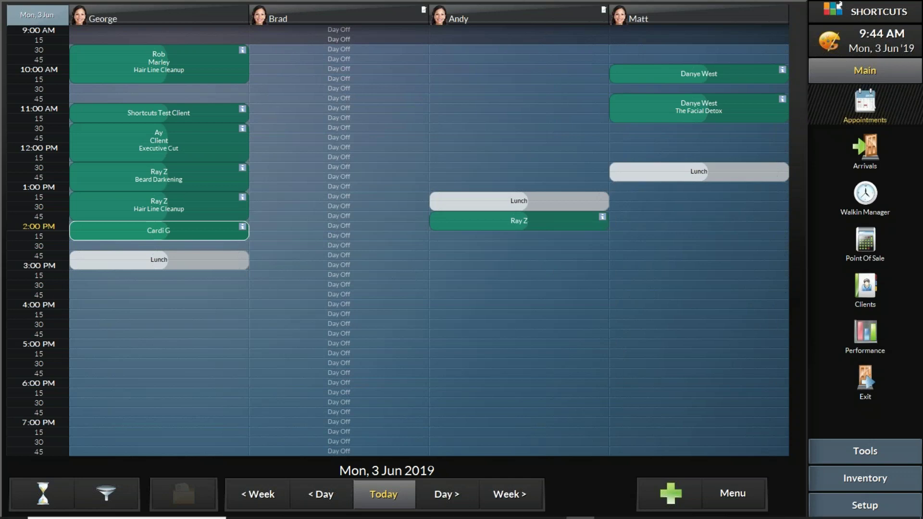
# Return to the web console Start page, open the signed-in user's profile and log out
pyautogui.moveTo(336, 517)
pyautogui.click(381, 512)
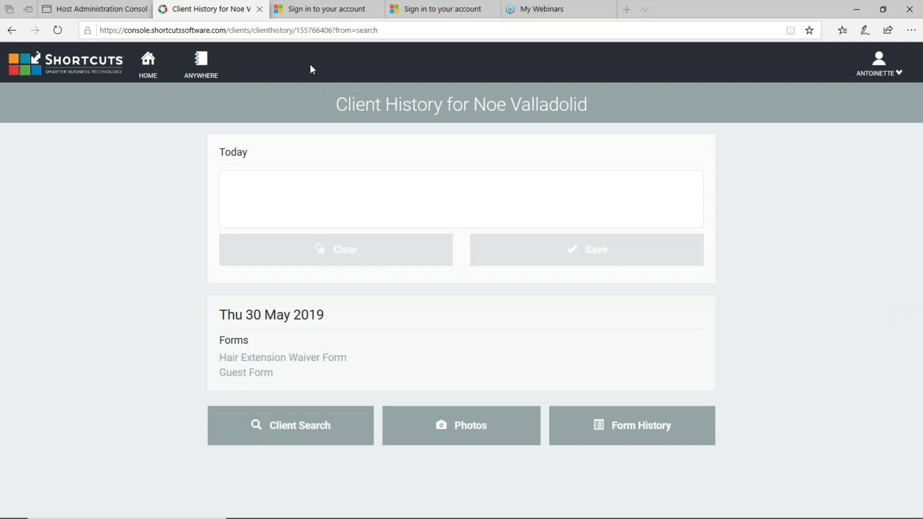
pyautogui.click(109, 10)
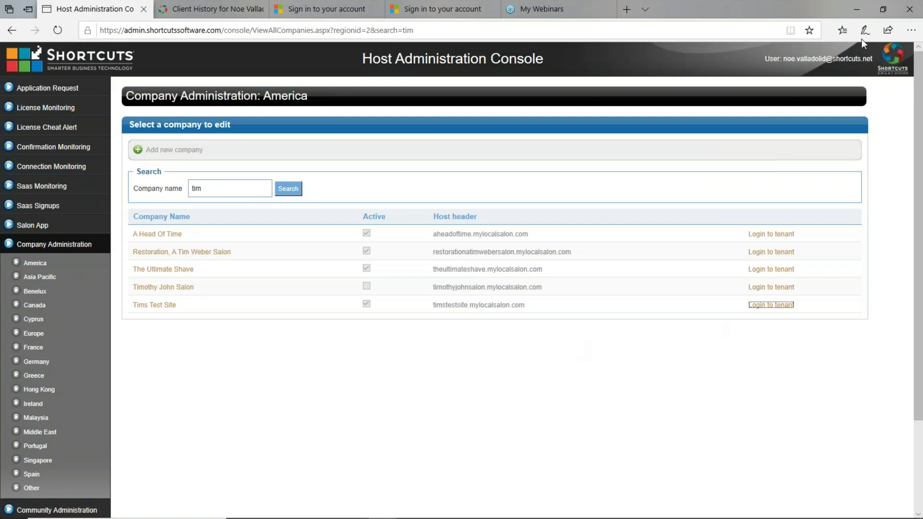
pyautogui.click(210, 12)
pyautogui.click(148, 64)
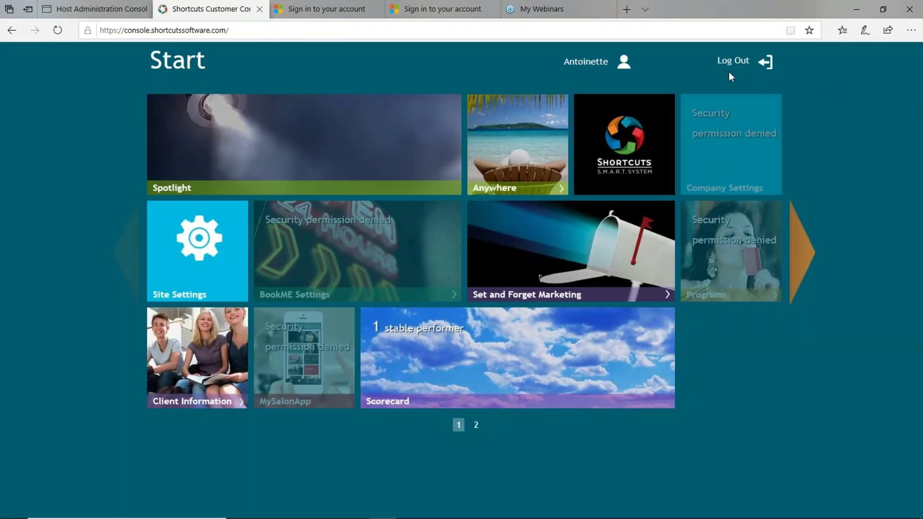
pyautogui.click(614, 61)
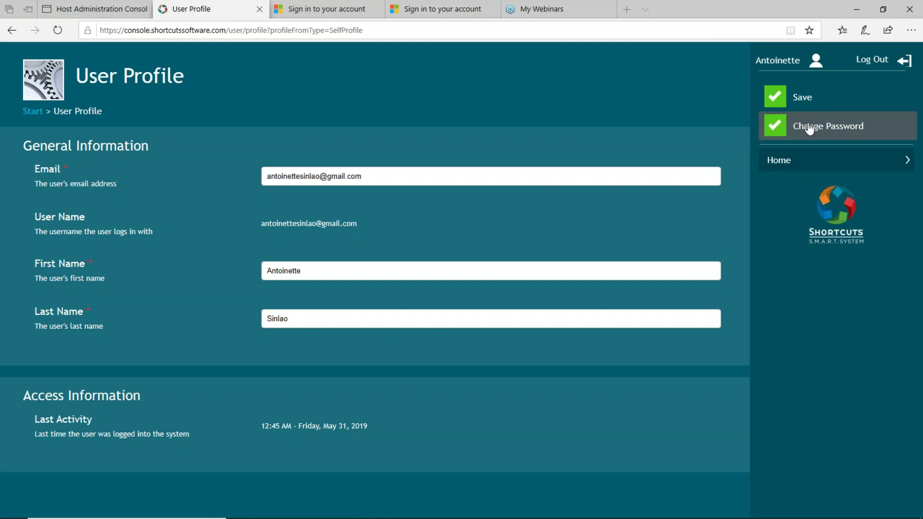
pyautogui.click(881, 61)
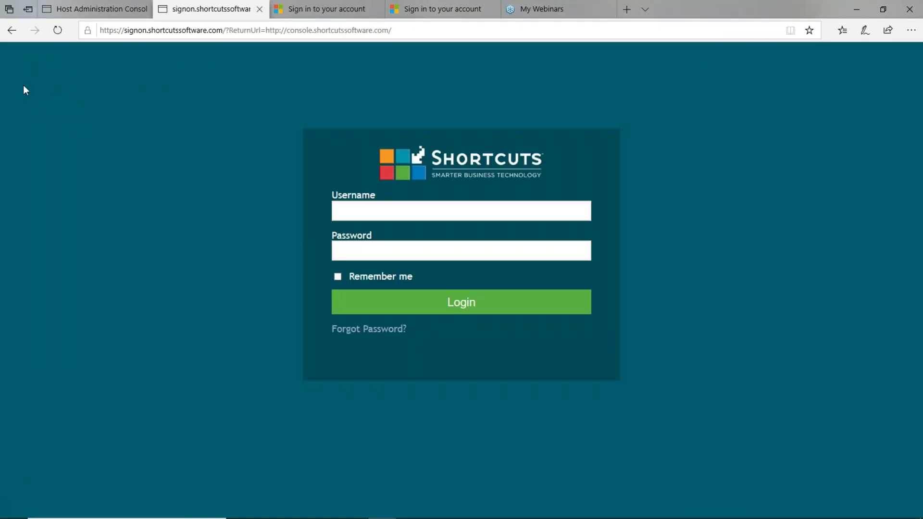
# Log in to the Tims Test Site tenant with the account's username and password
pyautogui.click(259, 9)
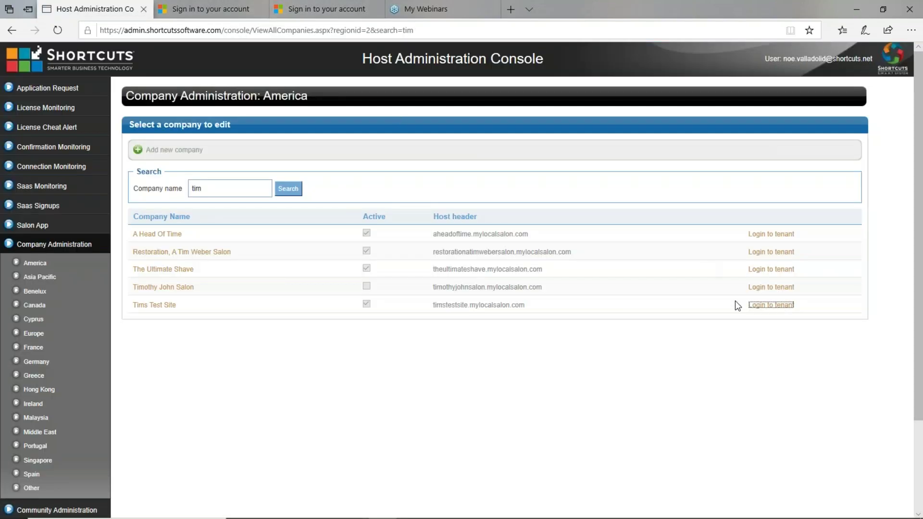
pyautogui.click(785, 308)
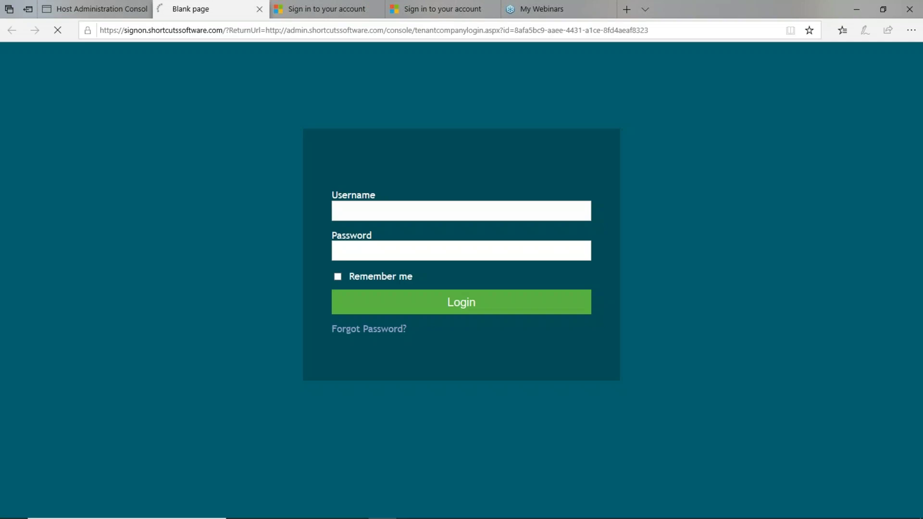
pyautogui.click(359, 205)
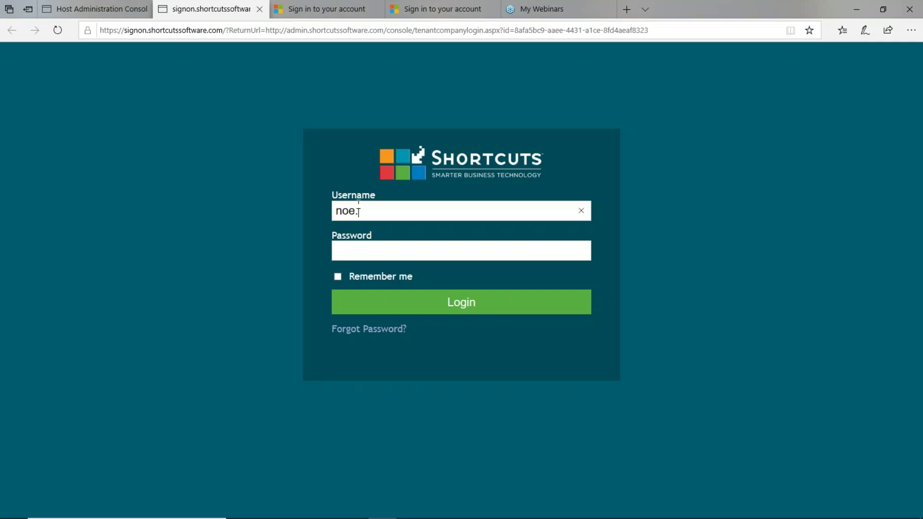
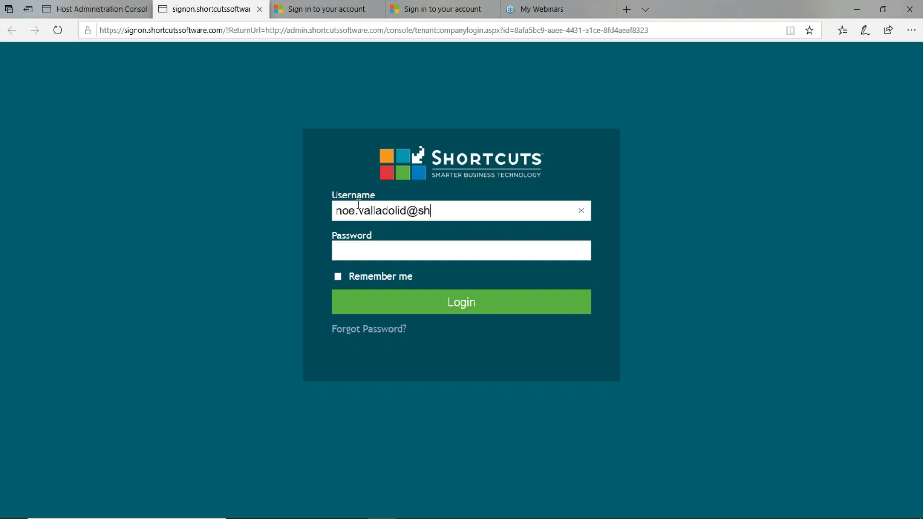
pyautogui.press('Tab')
pyautogui.write('•••••')
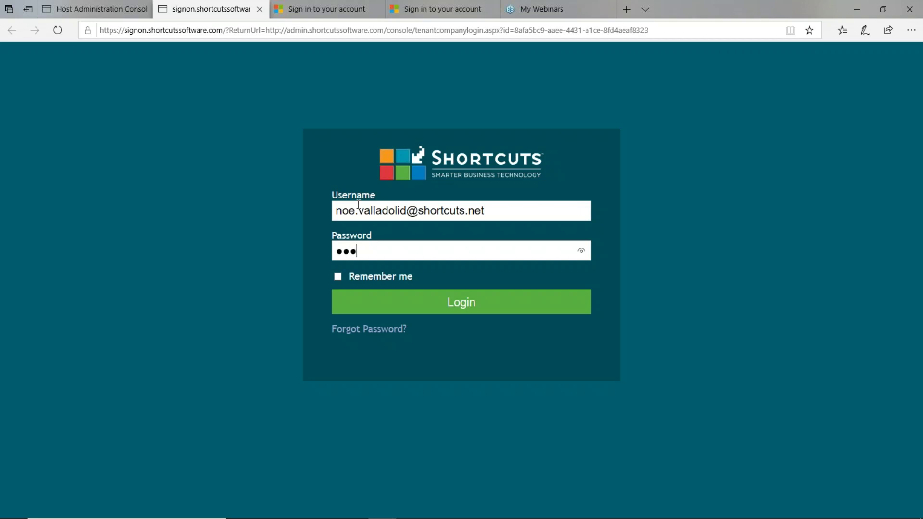
pyautogui.write('•••••••••')
pyautogui.press('Return')
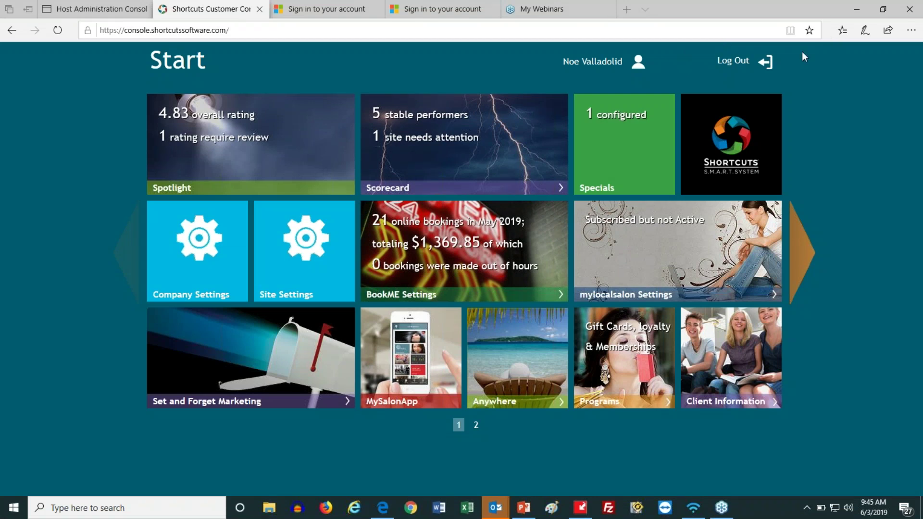
# Open Site Settings for Shortcuts Software US and go to Manage Users
pyautogui.click(307, 252)
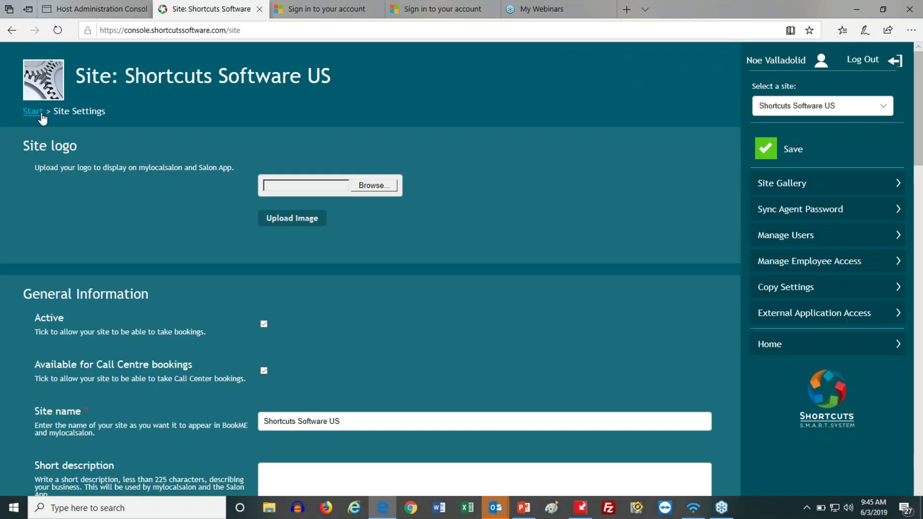
pyautogui.click(33, 112)
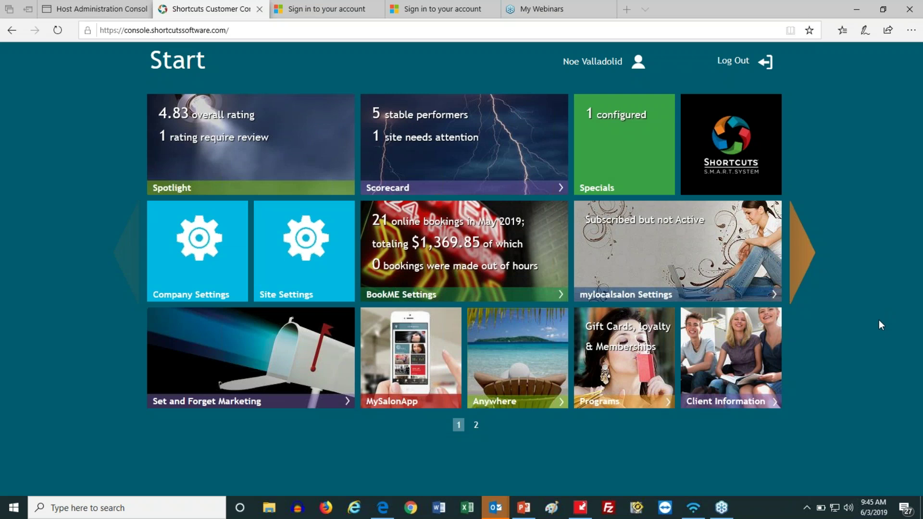
pyautogui.click(303, 250)
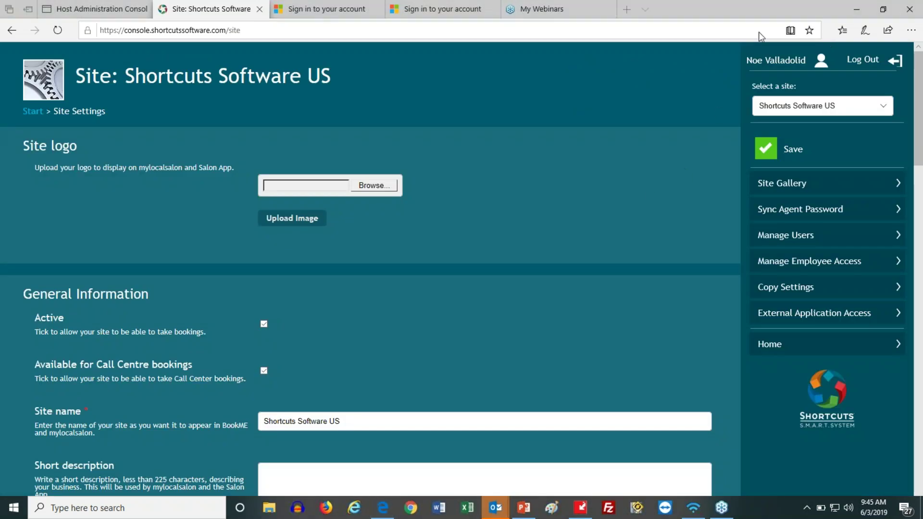
pyautogui.click(815, 241)
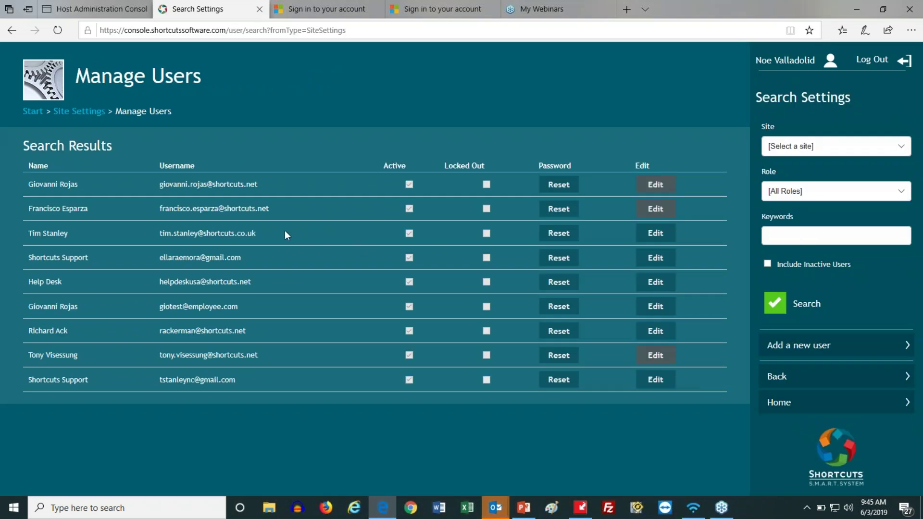
# Edit the third user in the site user list to open their User Profile
pyautogui.moveTo(308, 232); pyautogui.dragTo(152, 229)
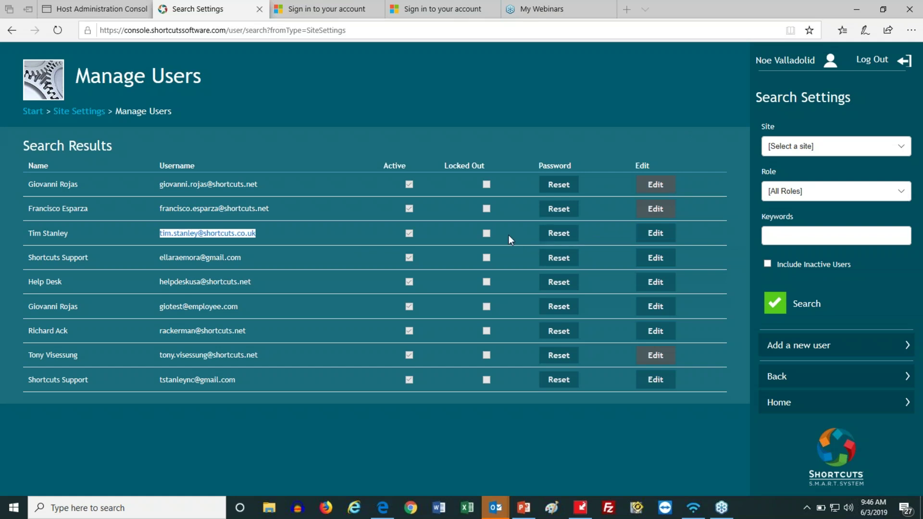
pyautogui.click(488, 234)
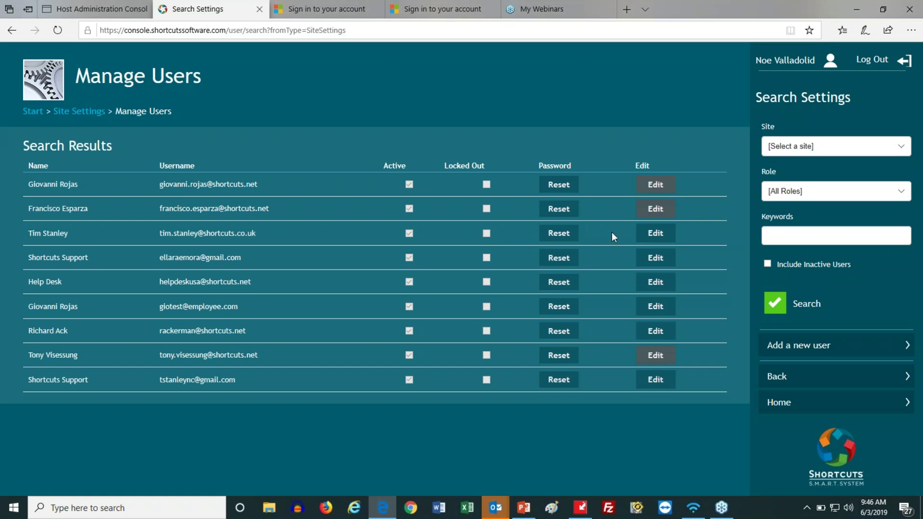
pyautogui.click(653, 234)
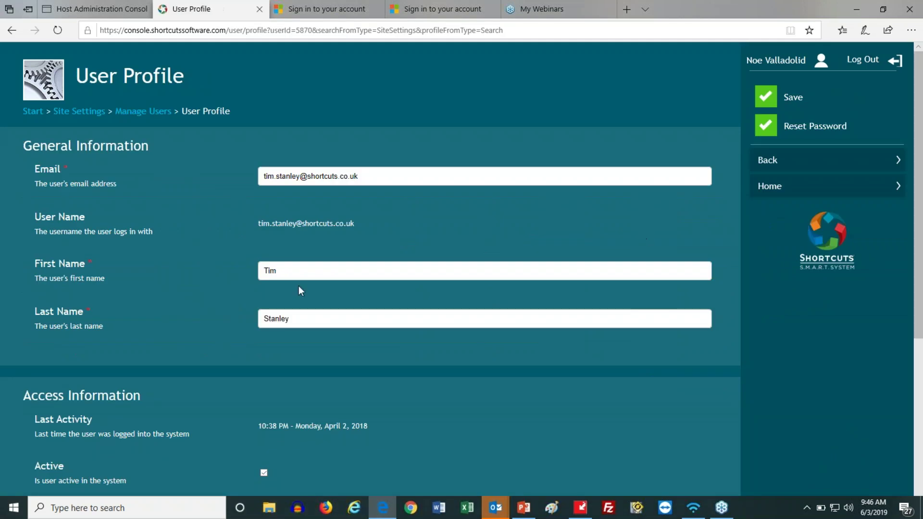
# Review the user's access settings, tick Locked Out, and return to the Host Administration company list
pyautogui.scroll(-5, 238, 270)
pyautogui.scroll(-2, 234, 270)
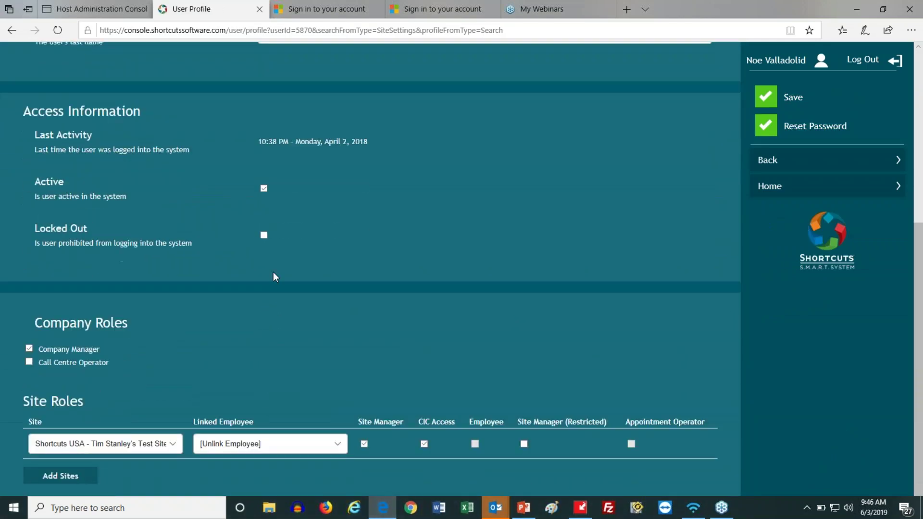
pyautogui.click(264, 235)
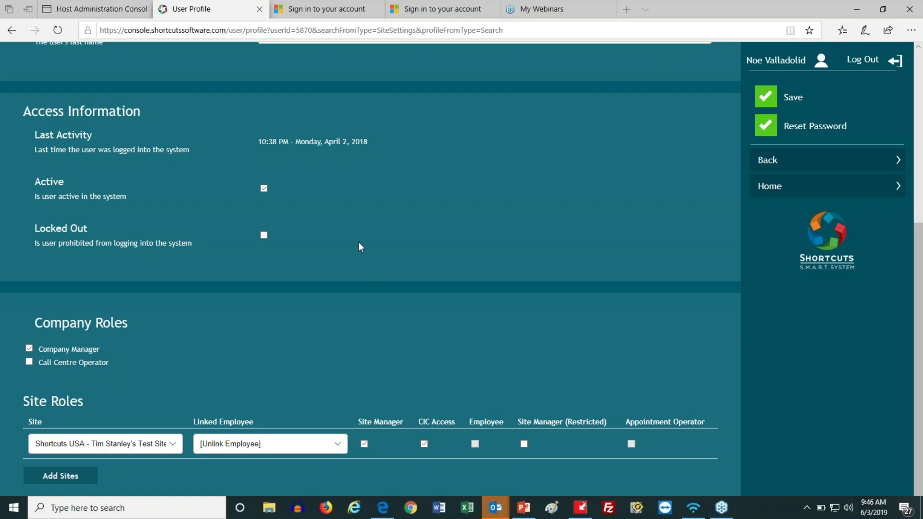
pyautogui.click(82, 9)
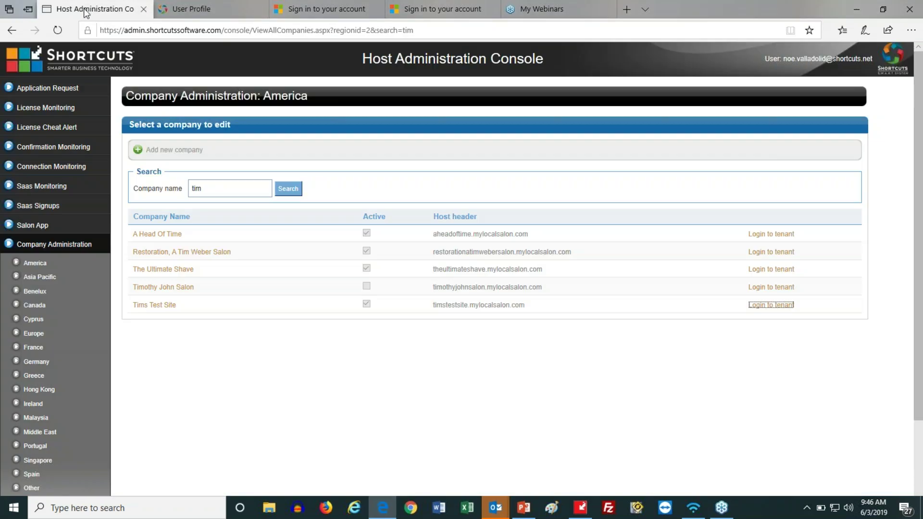
# Search the company list for 'emme hair'
pyautogui.click(167, 193)
pyautogui.write('emme hair')
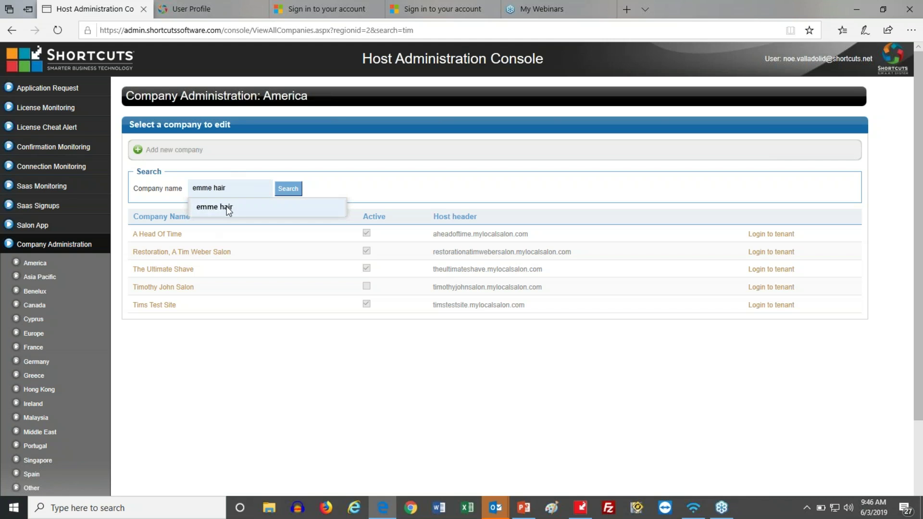
pyautogui.click(227, 206)
pyautogui.click(287, 192)
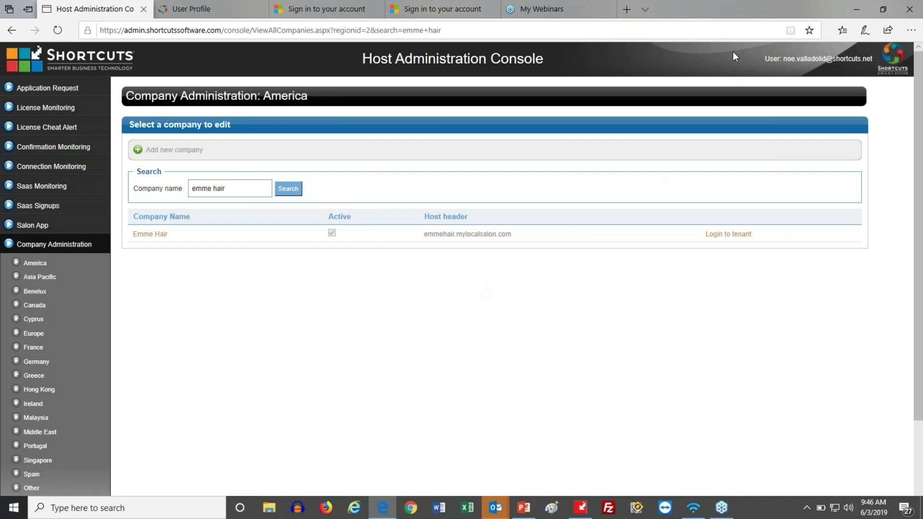
# Close the User Profile tab and log in to the Emme Hair tenant
pyautogui.click(238, 11)
pyautogui.click(260, 10)
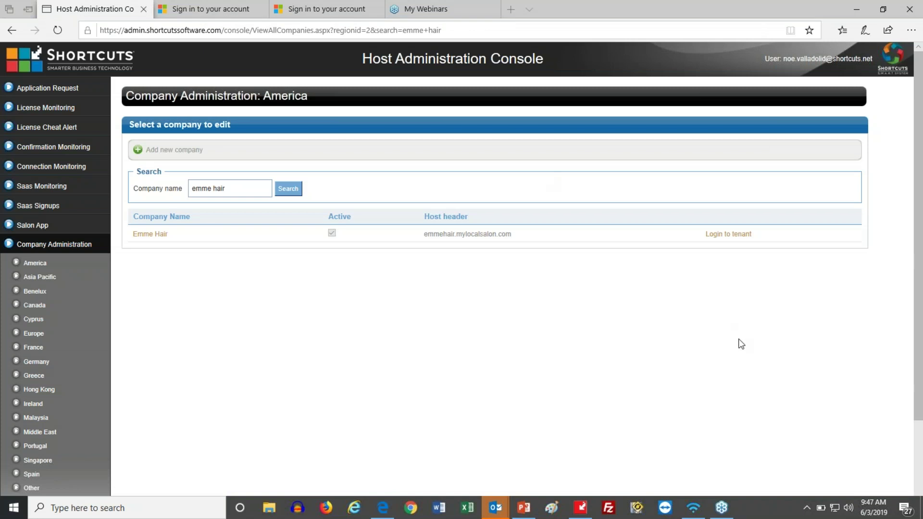
pyautogui.click(748, 235)
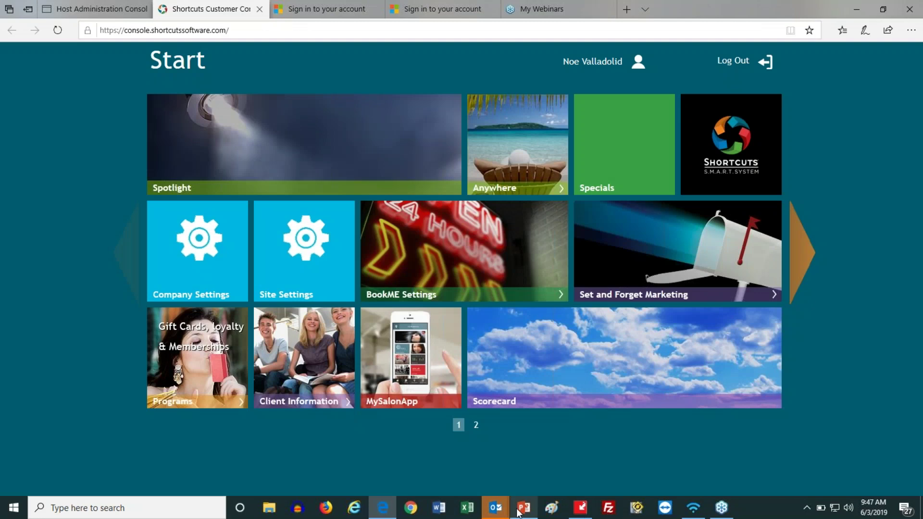
# Dismiss all Outlook reminders, then run the CIC deck full-screen from the QA slide to Contact Us
pyautogui.click(523, 508)
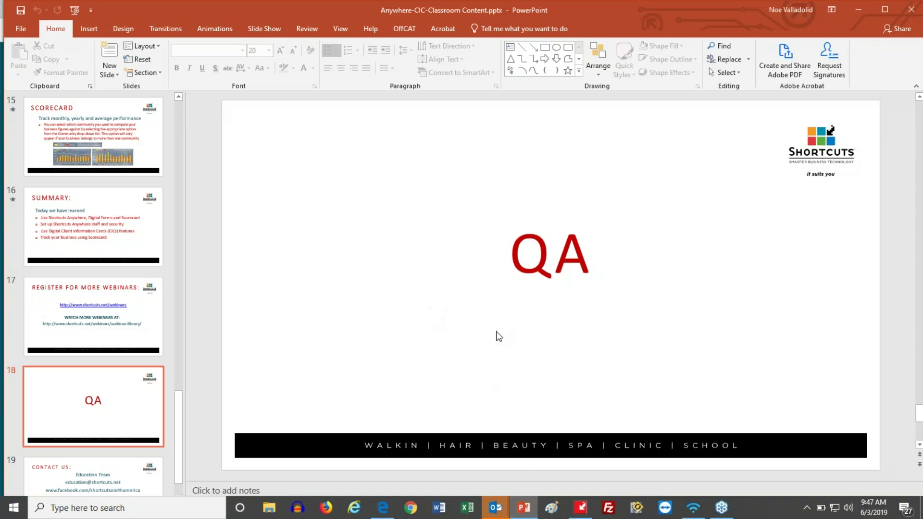
pyautogui.moveTo(495, 507)
pyautogui.click(522, 464)
pyautogui.click(535, 250)
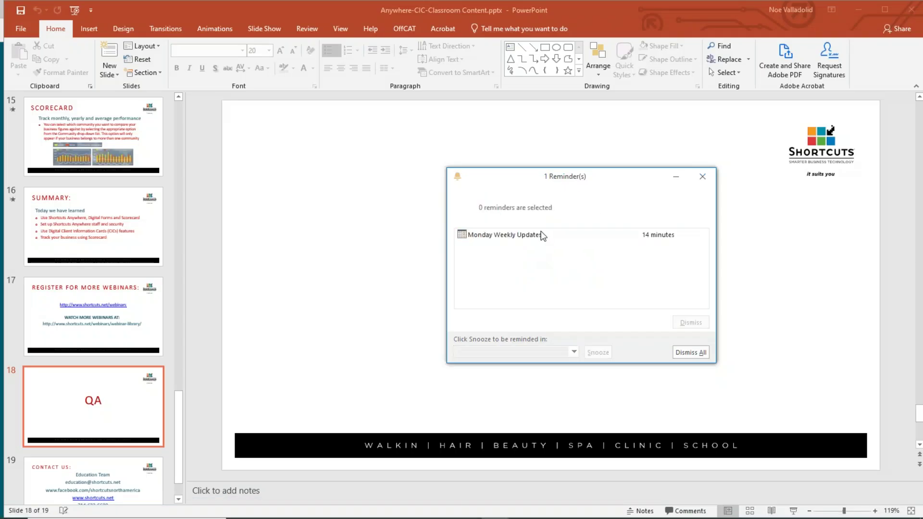
pyautogui.moveTo(524, 183); pyautogui.dragTo(410, 179)
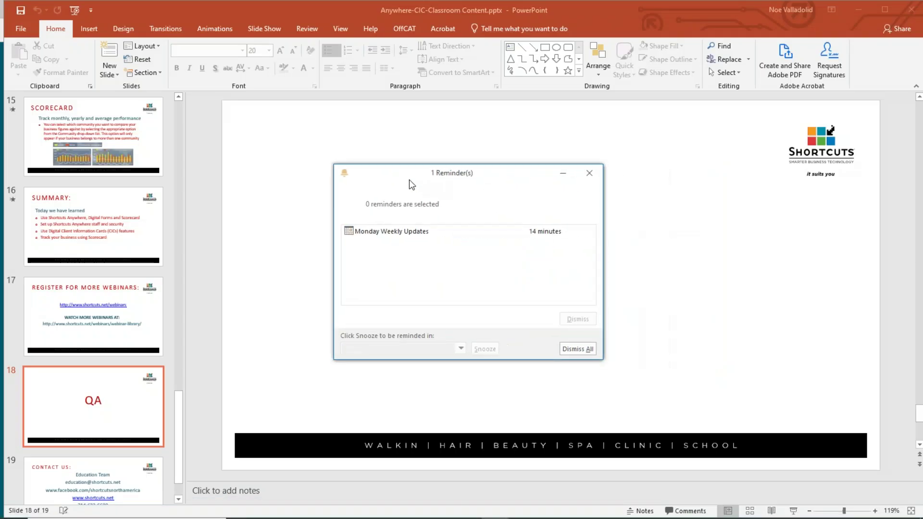
pyautogui.click(563, 355)
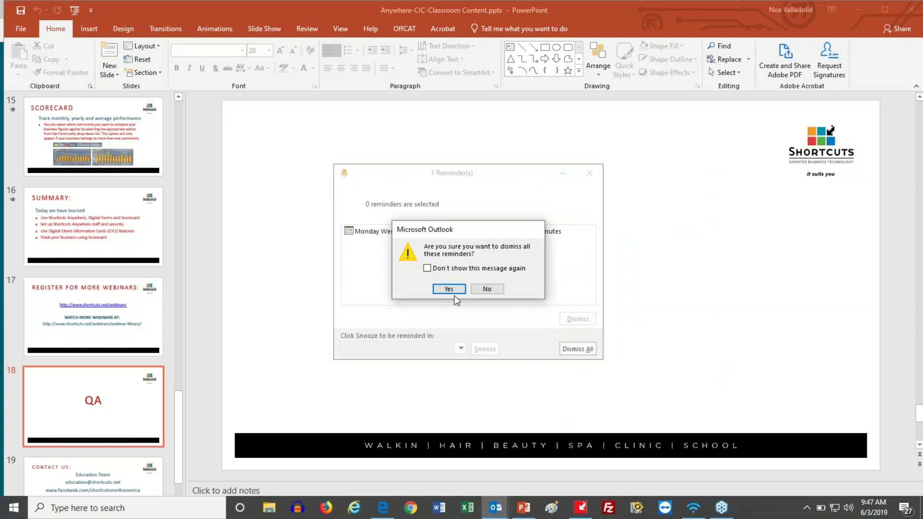
pyautogui.click(449, 289)
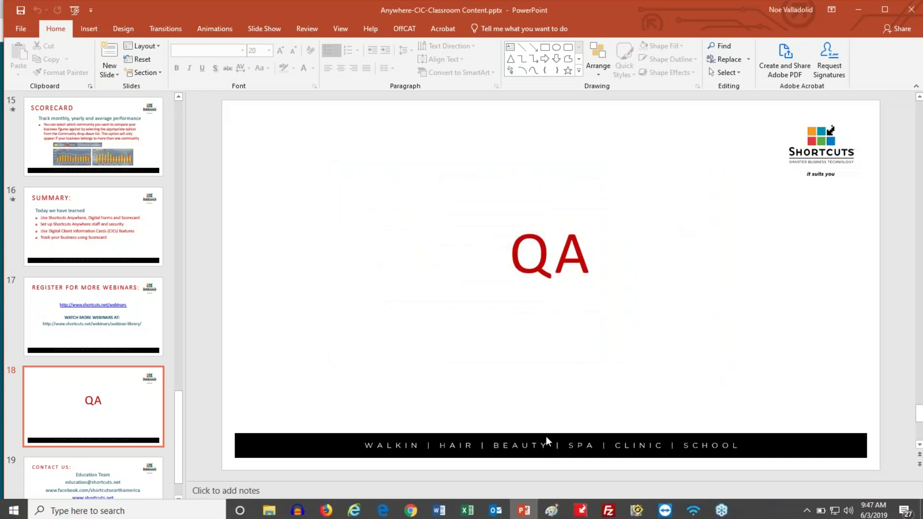
pyautogui.click(793, 511)
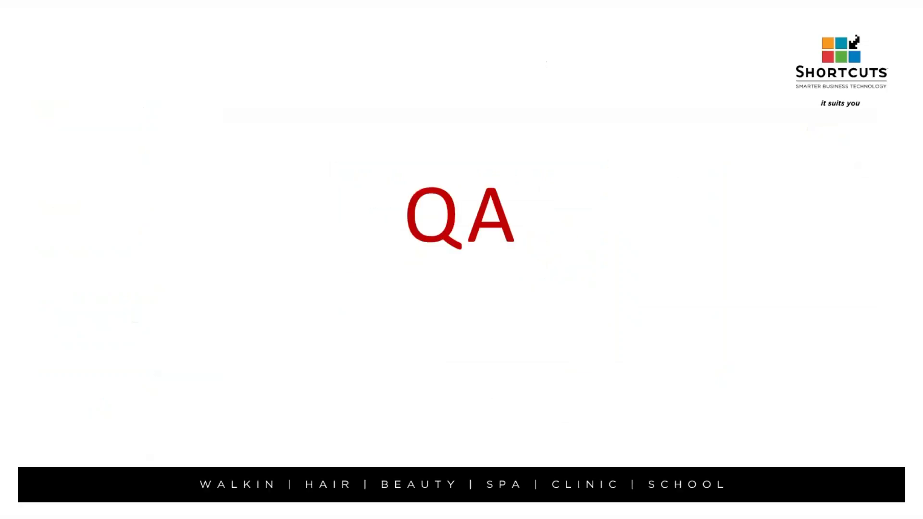
pyautogui.click(362, 194)
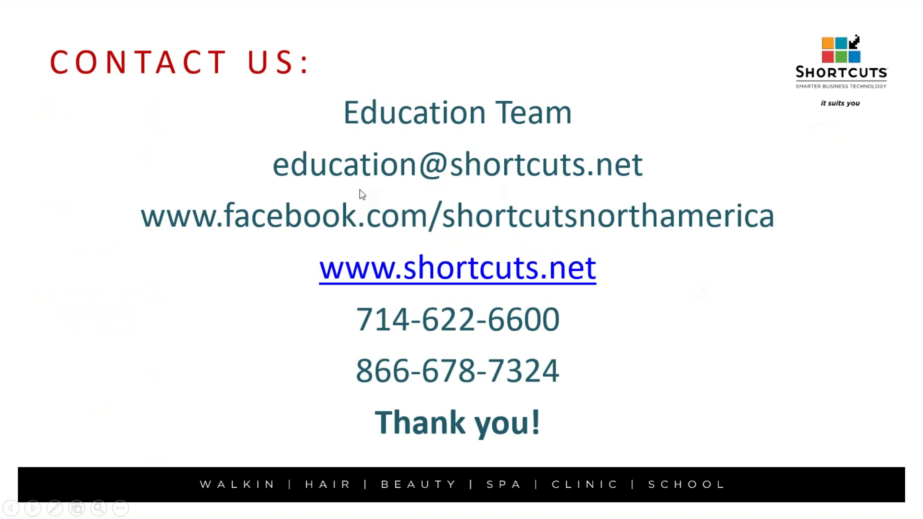